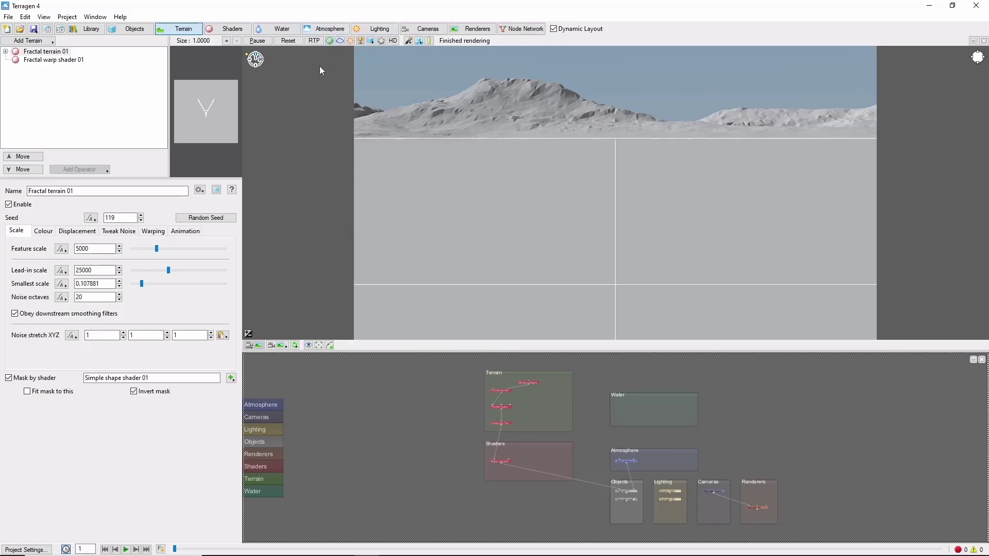
Step: Add a displaceable Cube object and raise it to Centre Y 14.5557 above the ground
click(141, 30)
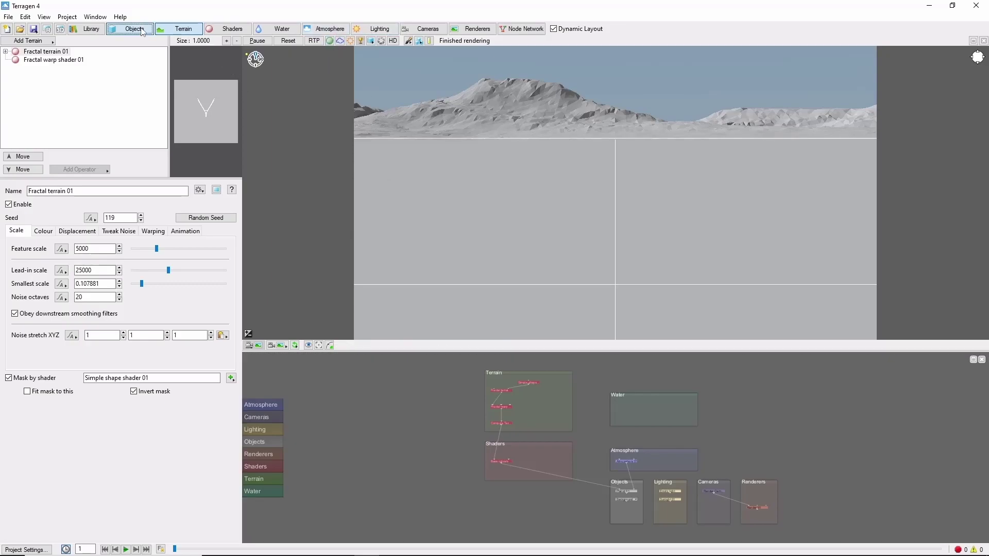
click(46, 41)
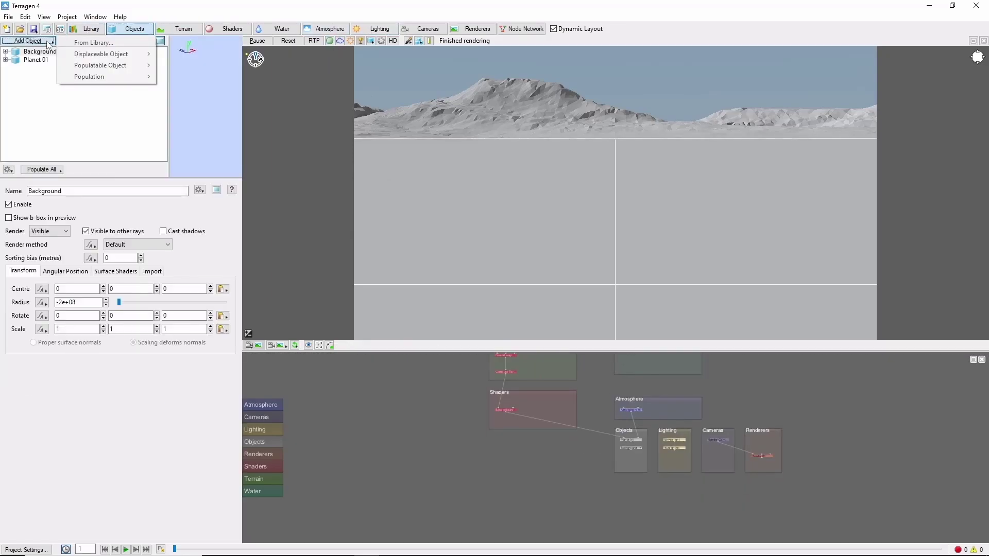
mouse_move(140, 56)
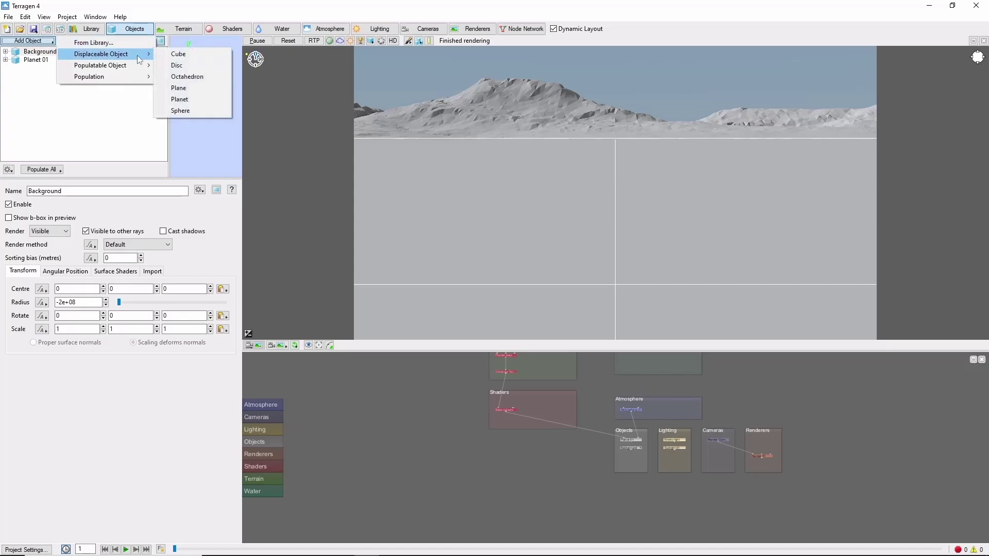
click(199, 56)
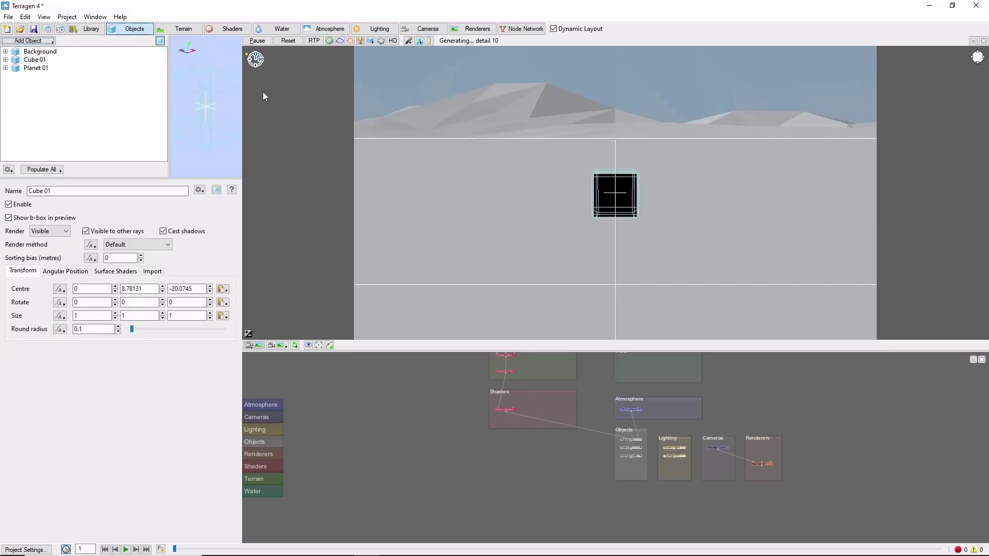
drag(616, 117, 618, 52)
middle_drag(672, 216, 586, 66)
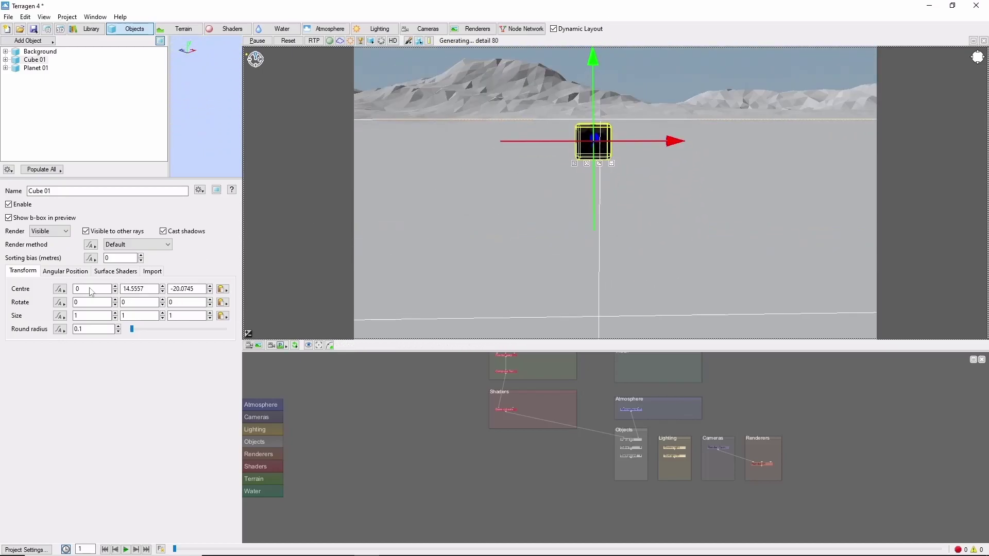
Step: Set the cube's size to 10 by 15 by 10 with a round radius of 10
click(87, 316)
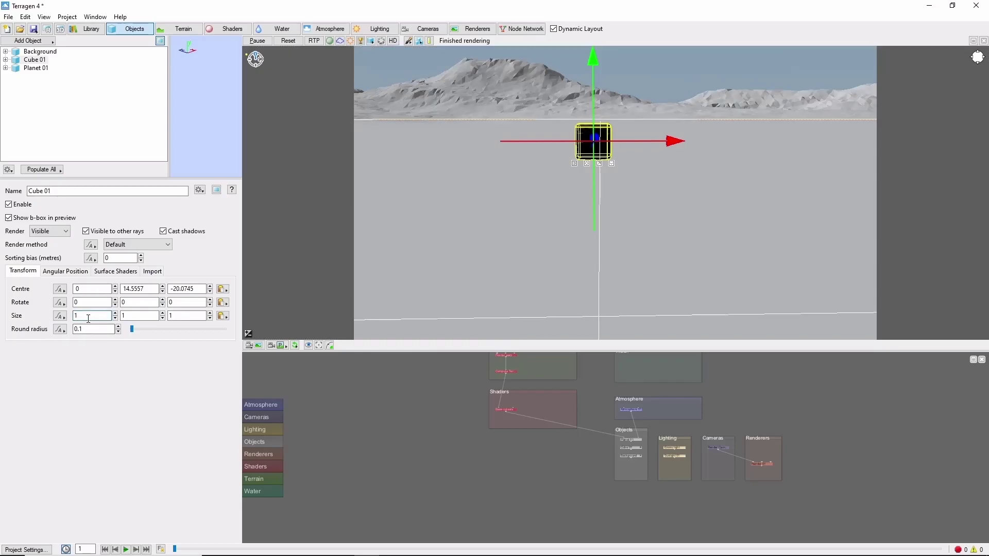
text(0)
key(Return)
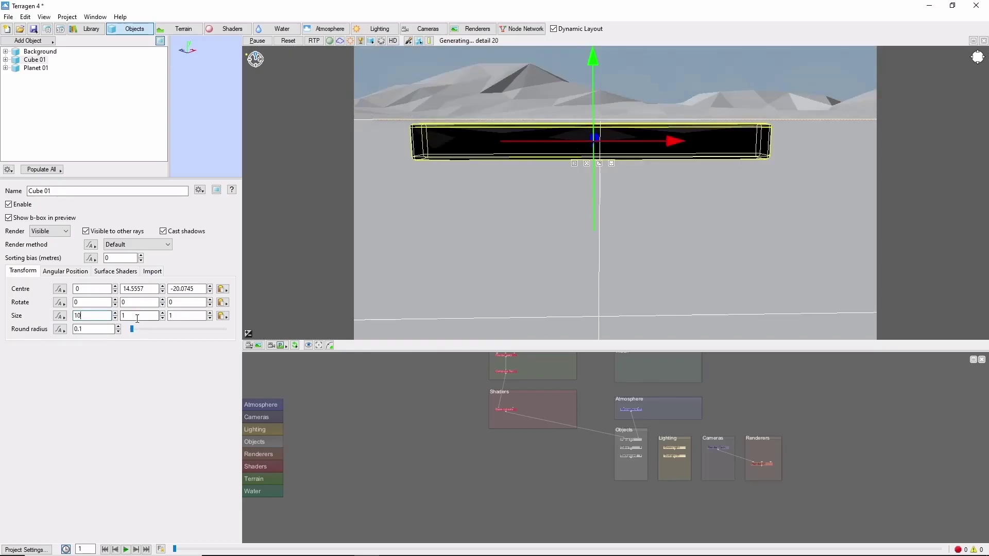
click(137, 318)
text(5)
key(Return)
click(181, 315)
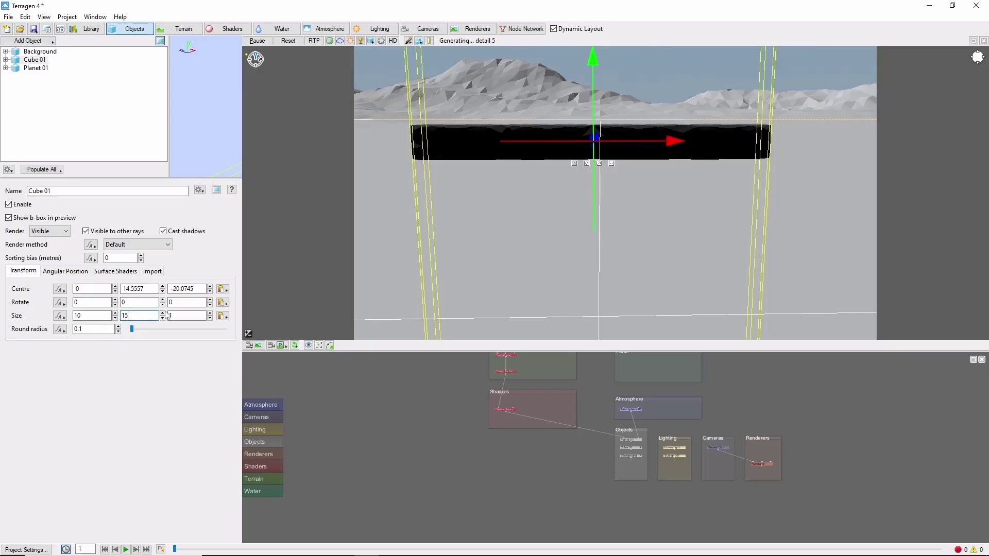
text(0)
key(Return)
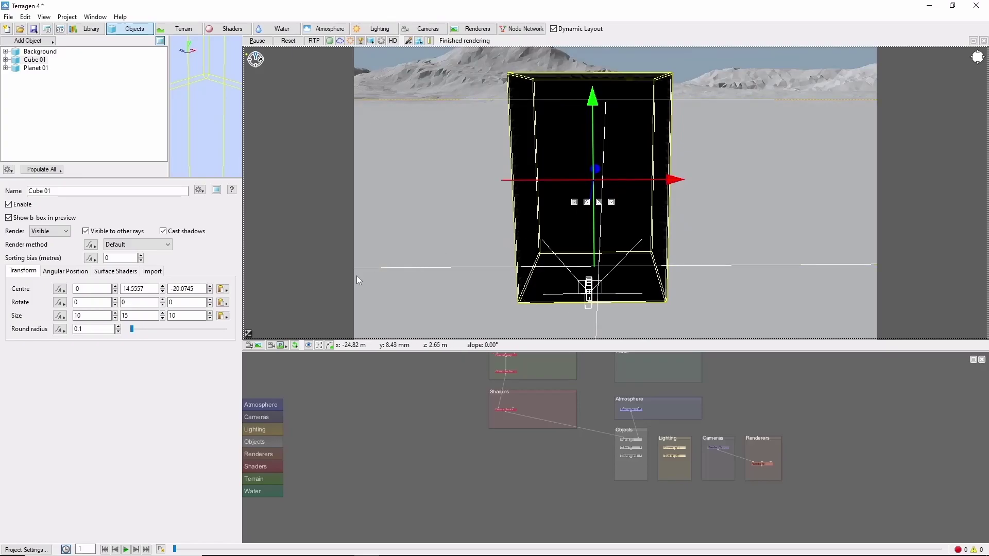
drag(130, 330, 132, 330)
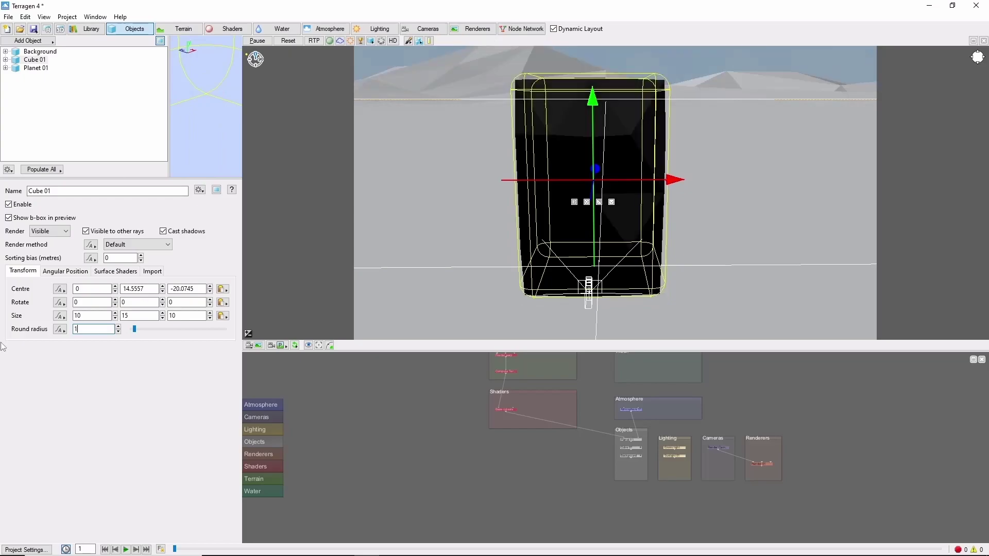
text(0)
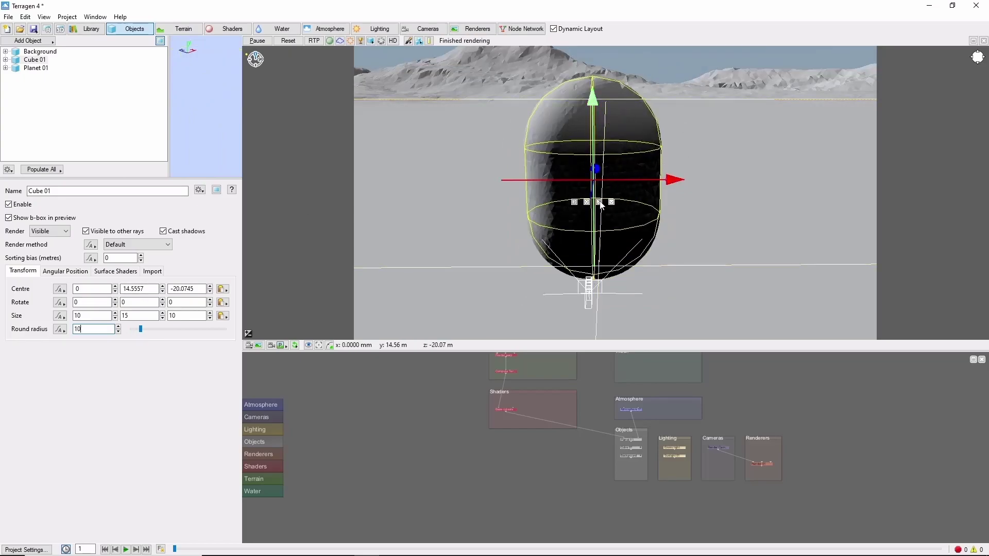
Step: Open Cube 01's node network and delete Default shader 01
scroll(636, 475, up, 5)
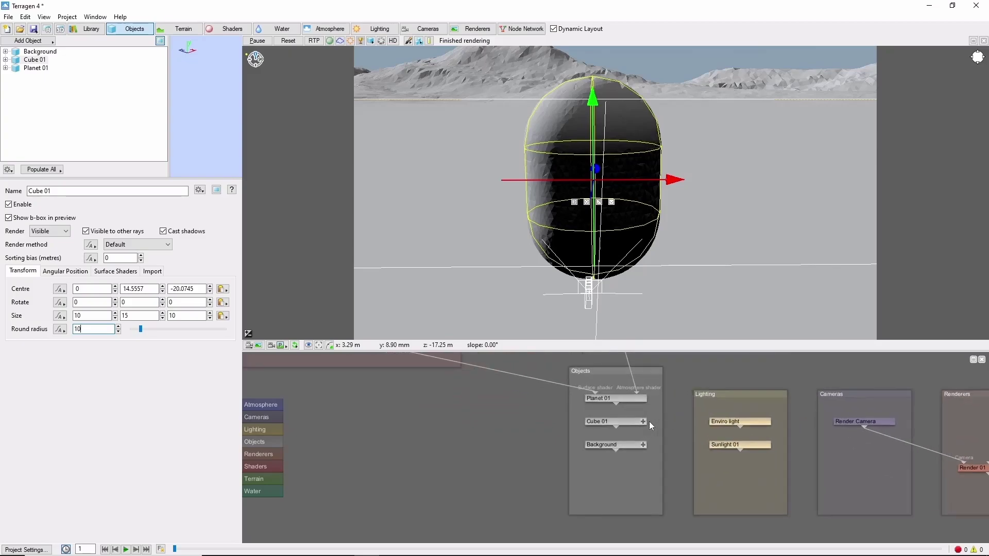
scroll(649, 422, up, 3)
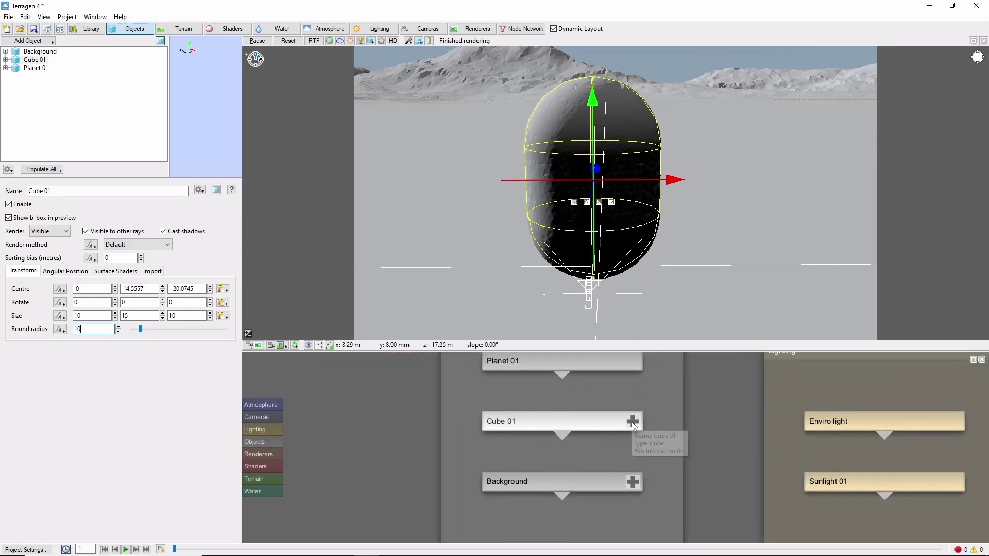
click(633, 423)
drag(511, 417, 772, 472)
key(Delete)
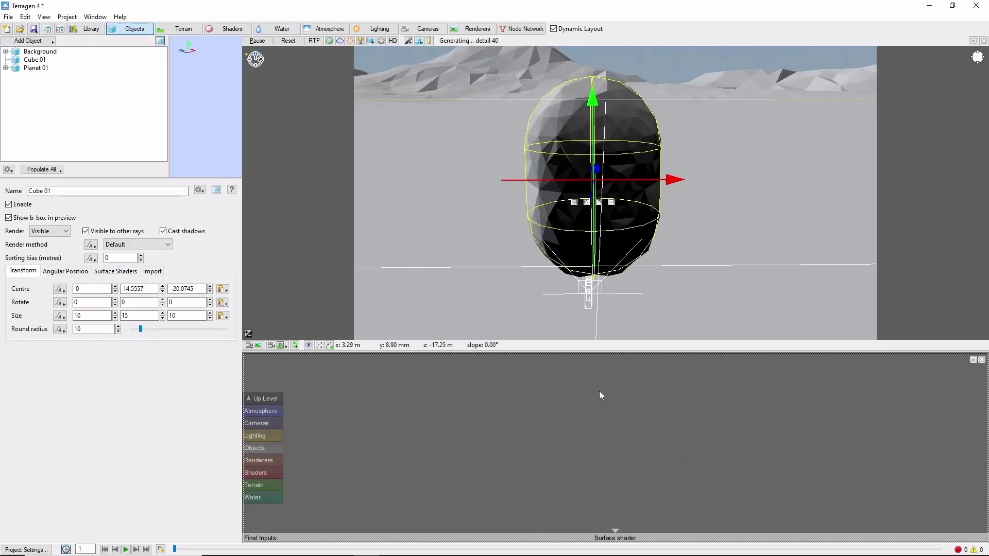
Step: Add a Power fractal shader v3 node in its place
key(Tab)
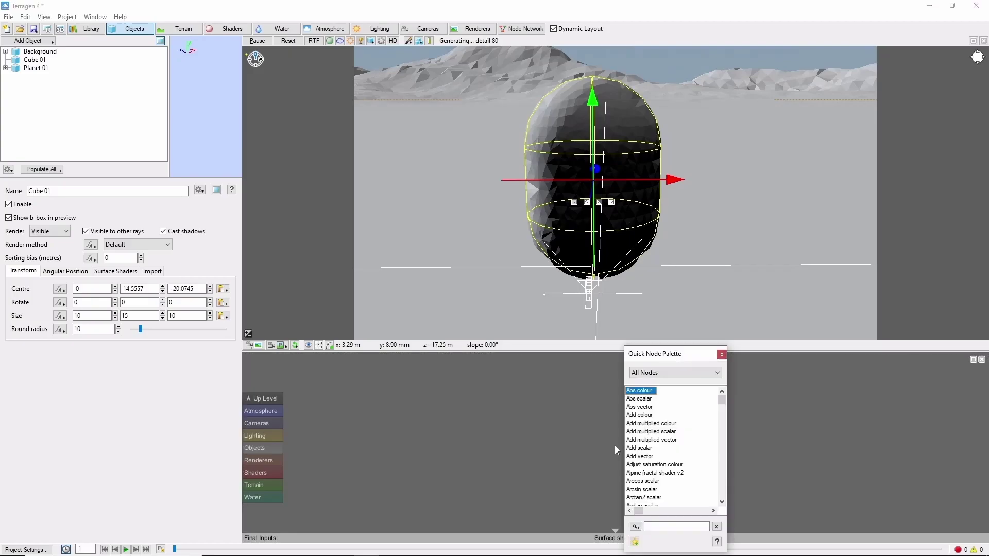
click(648, 465)
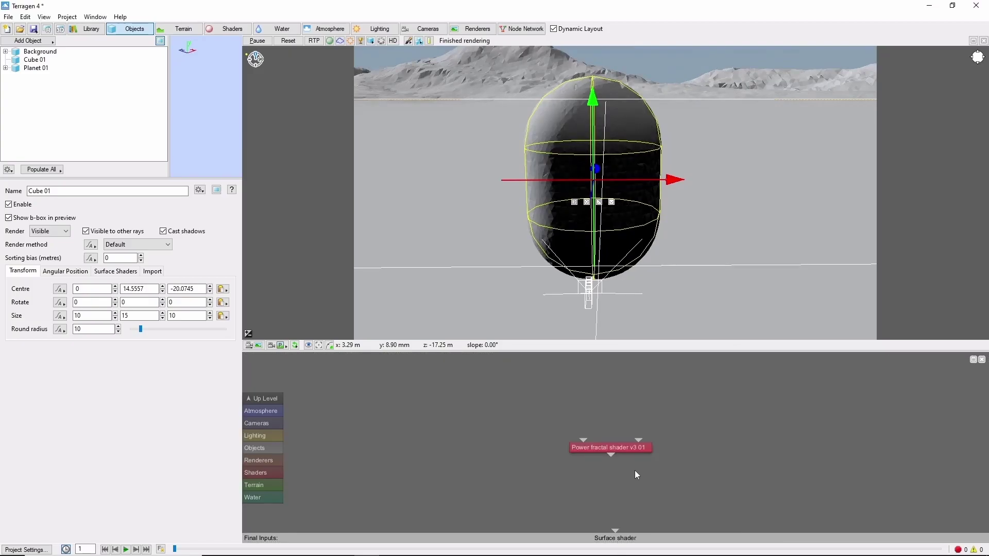
click(599, 450)
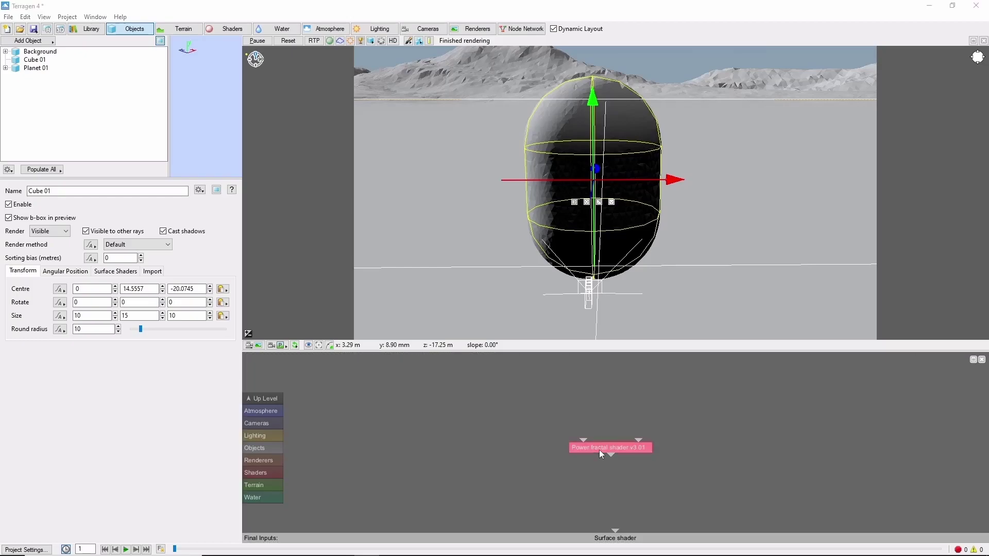
Step: Set the power fractal's Feature scale 5, Lead-in scale 15 and Smallest scale 3
double_click(599, 451)
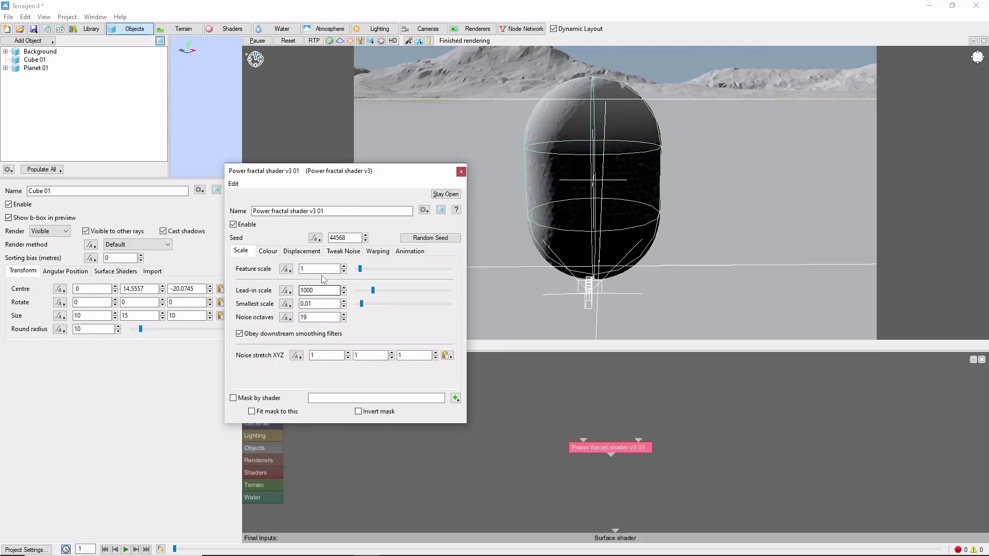
key(BackSpace)
text(5)
click(296, 289)
key(BackSpace)
key(BackSpace)
key(BackSpace)
key(BackSpace)
text(15)
key(Tab)
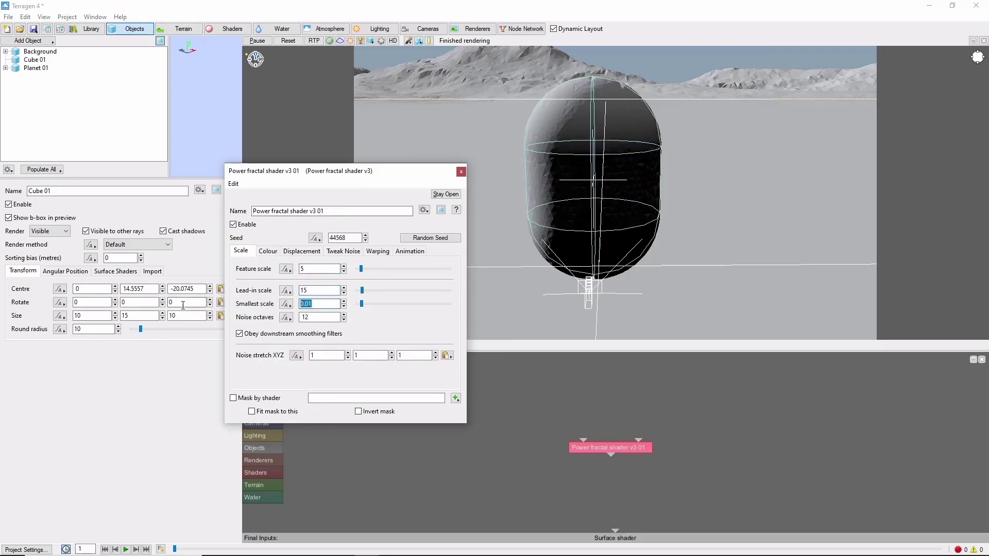
text(3)
Step: Feed the fractal into the Surface shader, set displacement amplitude 3, and randomise the seed twice
drag(610, 455, 615, 530)
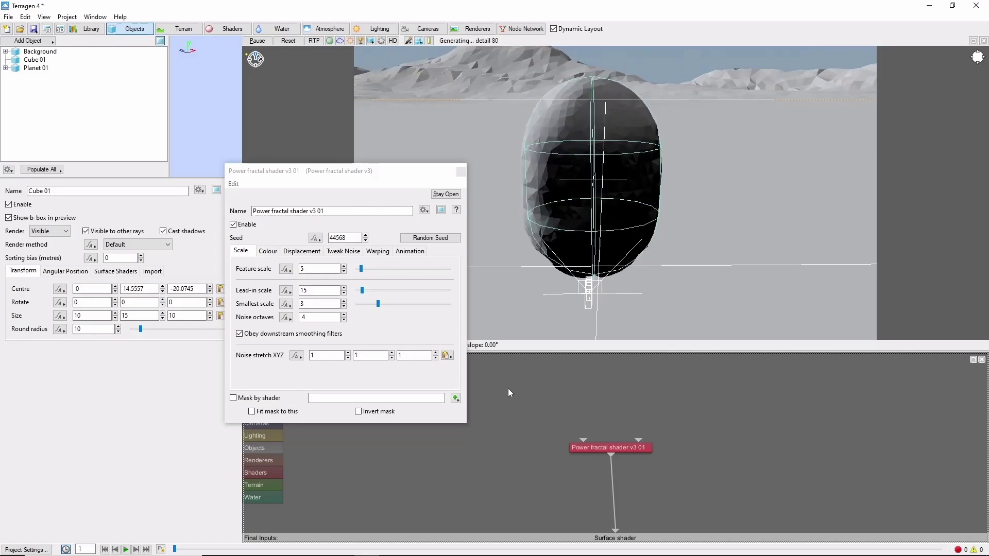
click(301, 251)
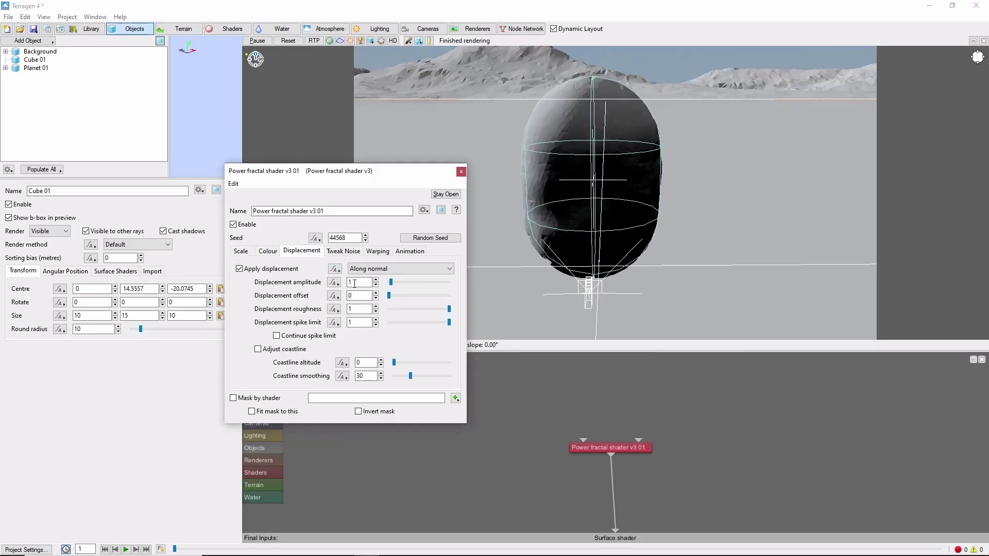
text(3)
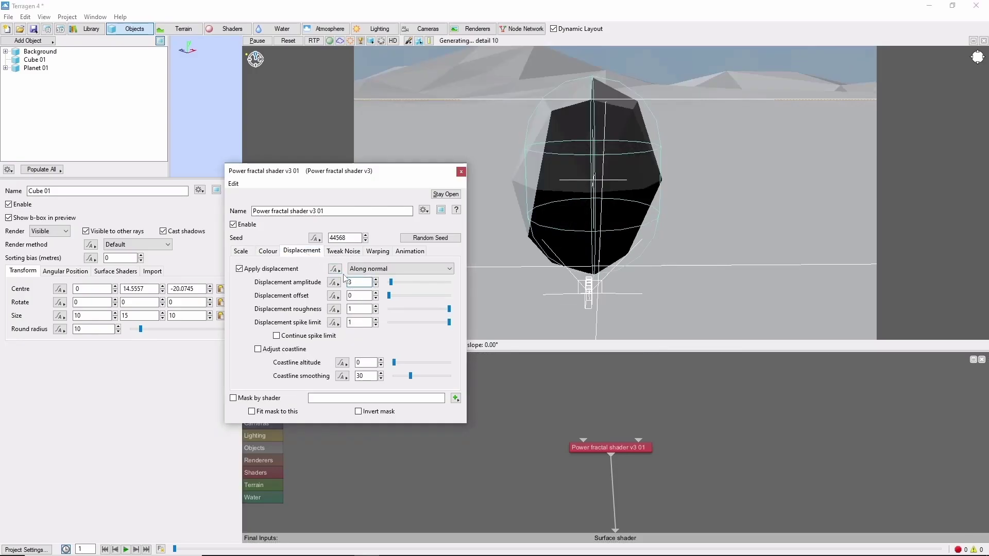
click(431, 238)
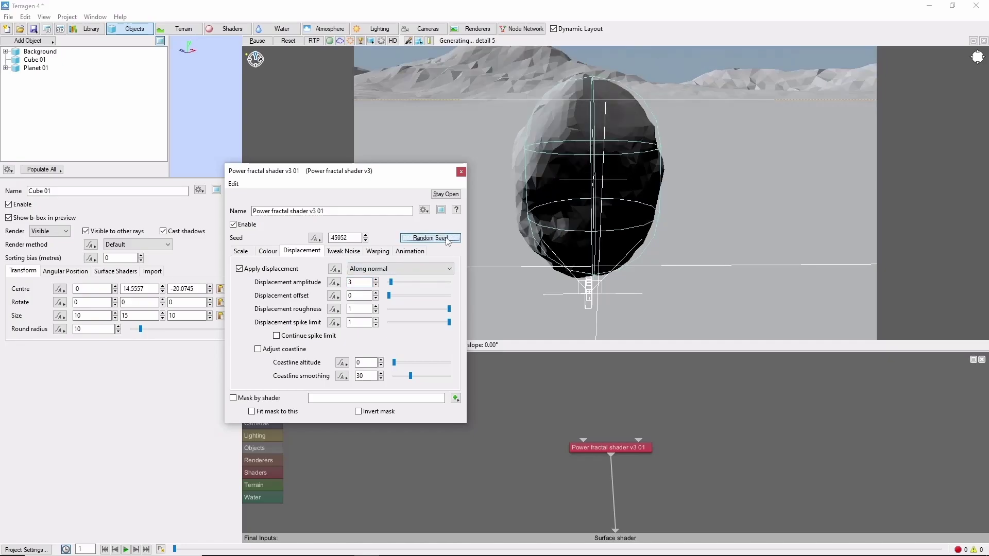
click(430, 238)
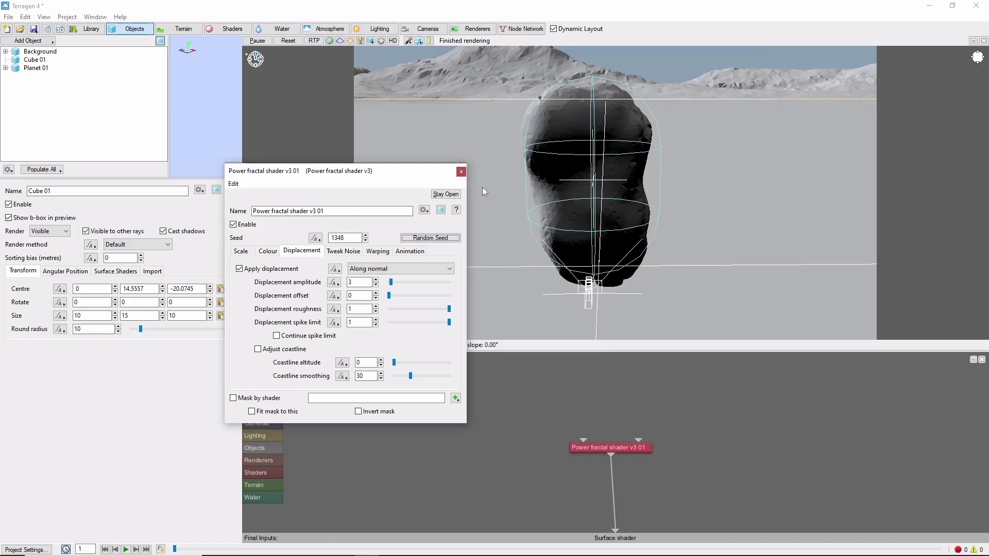
Step: Add a Fake stones shader node to the cube's network
click(461, 172)
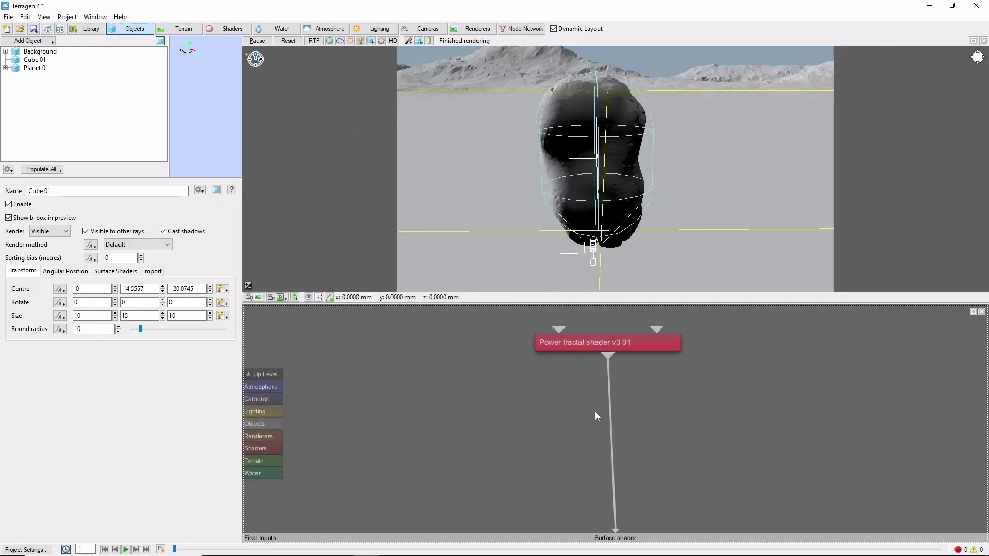
key(Tab)
text(fake)
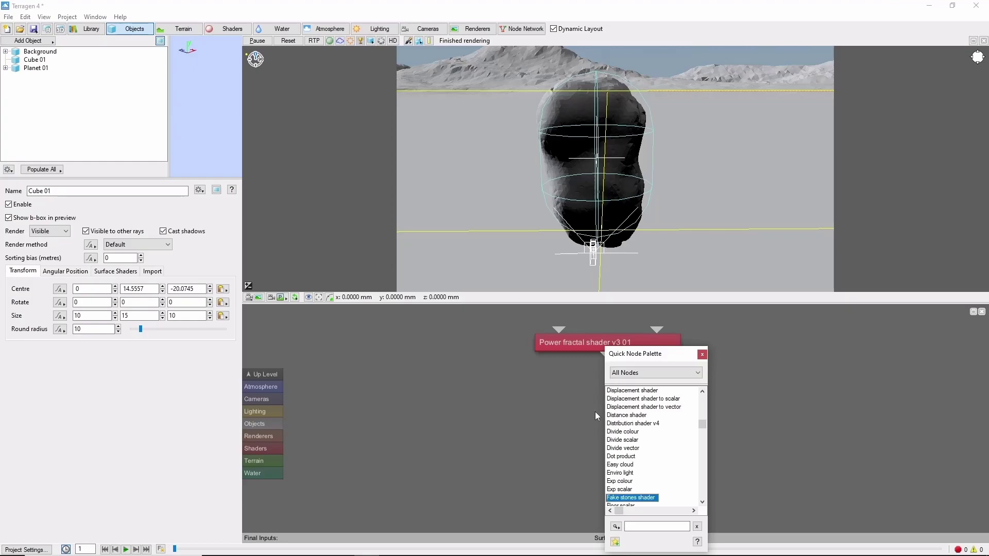
key(Return)
Step: Set Fake stones shader 01's stone density to 6 and adjust its stone tallness
double_click(596, 411)
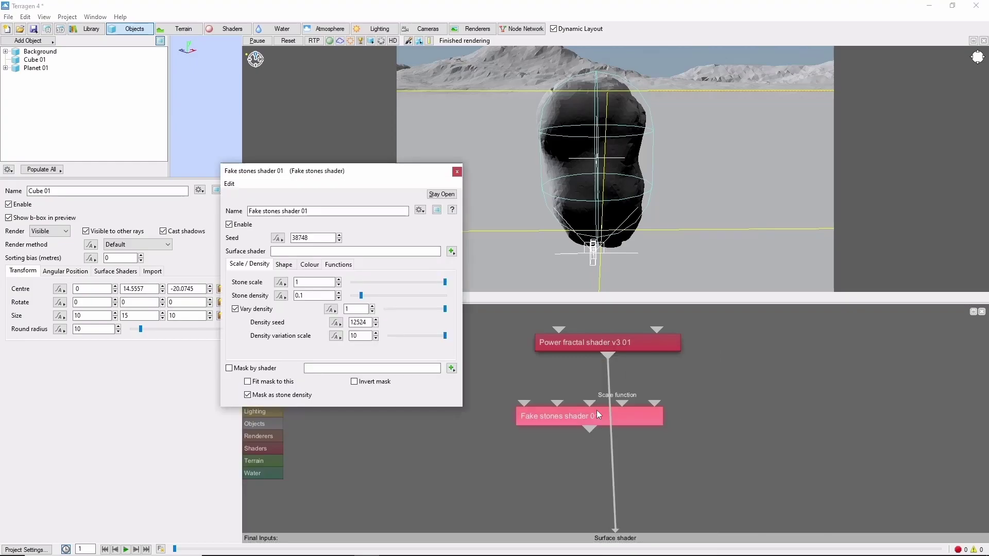
click(313, 283)
click(301, 296)
text(6)
click(284, 265)
click(304, 282)
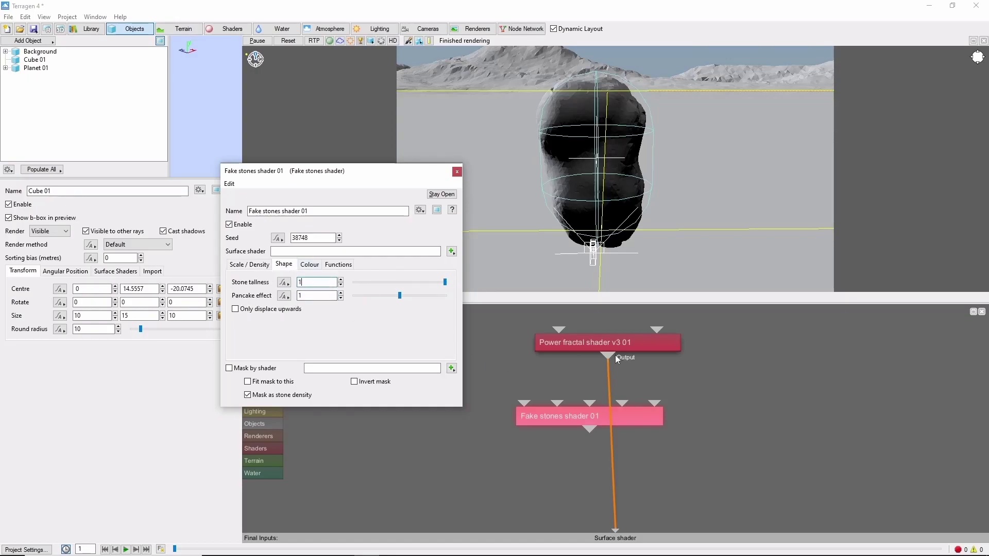
Step: Wire the power fractal into Fake stones shader 01, then duplicate it as 01_1 below
drag(609, 355, 526, 403)
drag(590, 429, 615, 533)
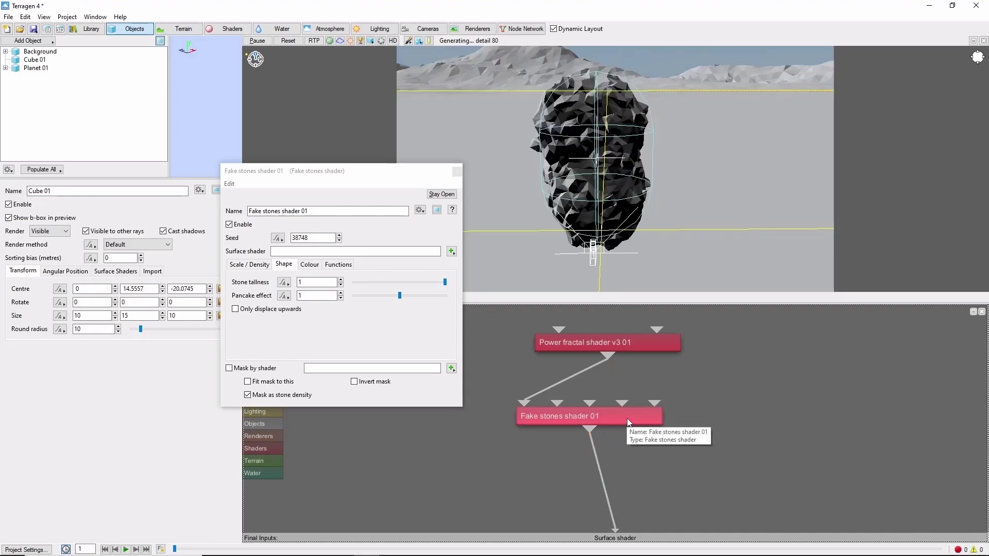
drag(627, 418, 645, 404)
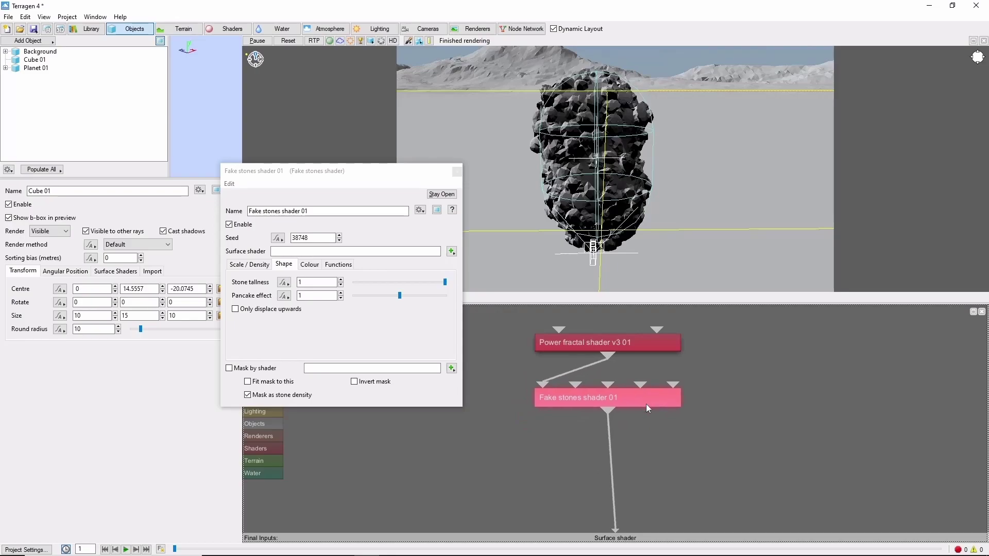
key(ctrl+d)
drag(638, 436, 626, 462)
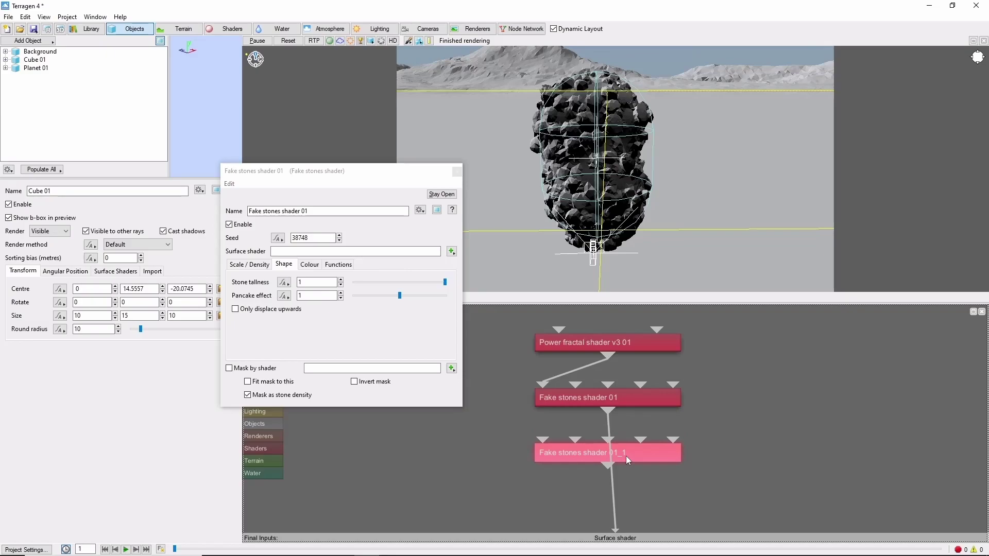
Step: Give Fake stones shader 01_1 a stone scale of 5 and density of 1
double_click(626, 456)
click(318, 280)
double_click(319, 280)
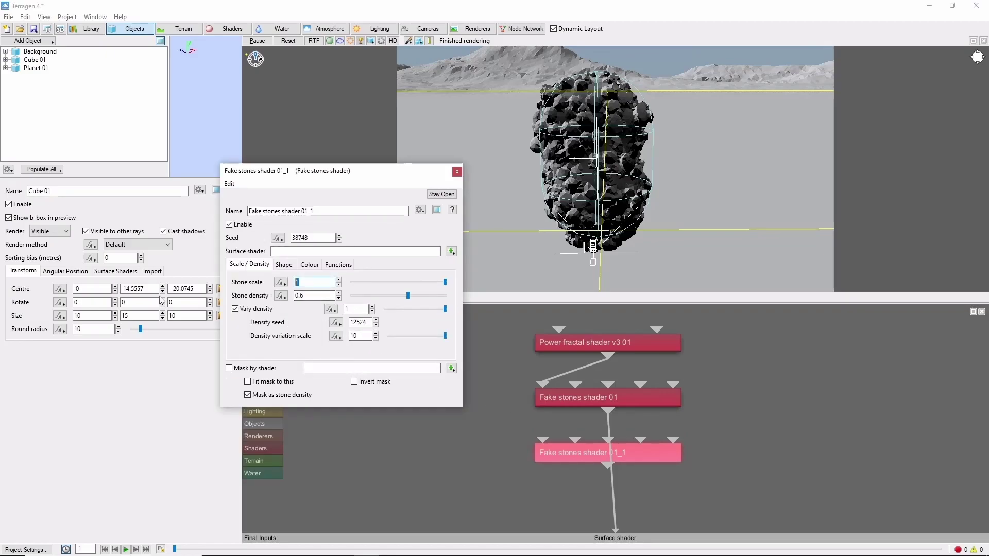
text(5)
key(Tab)
text(1)
key(Return)
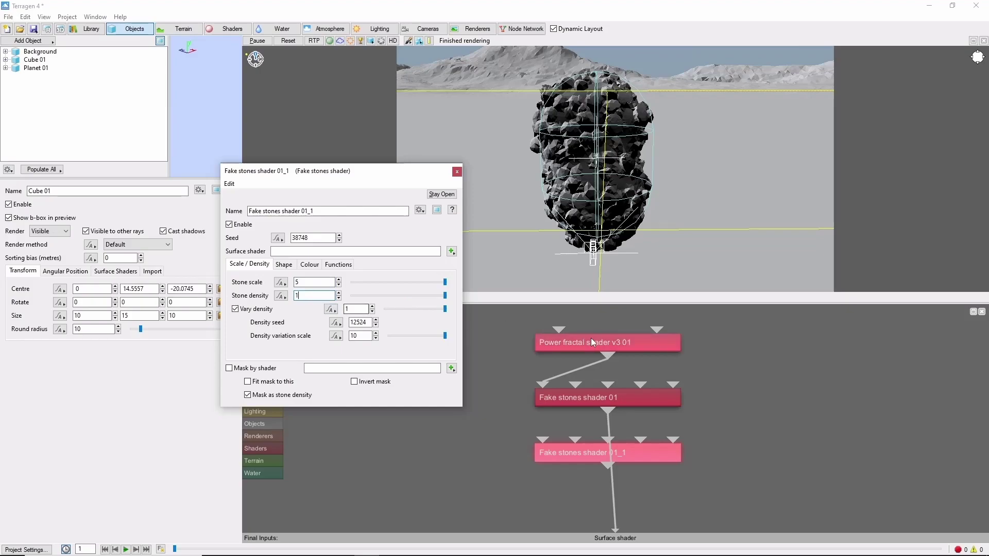
Step: Chain Fake stones 01 into 01_1, route 01_1 to the Surface shader, set Pancake effect 0.4
drag(607, 411, 542, 440)
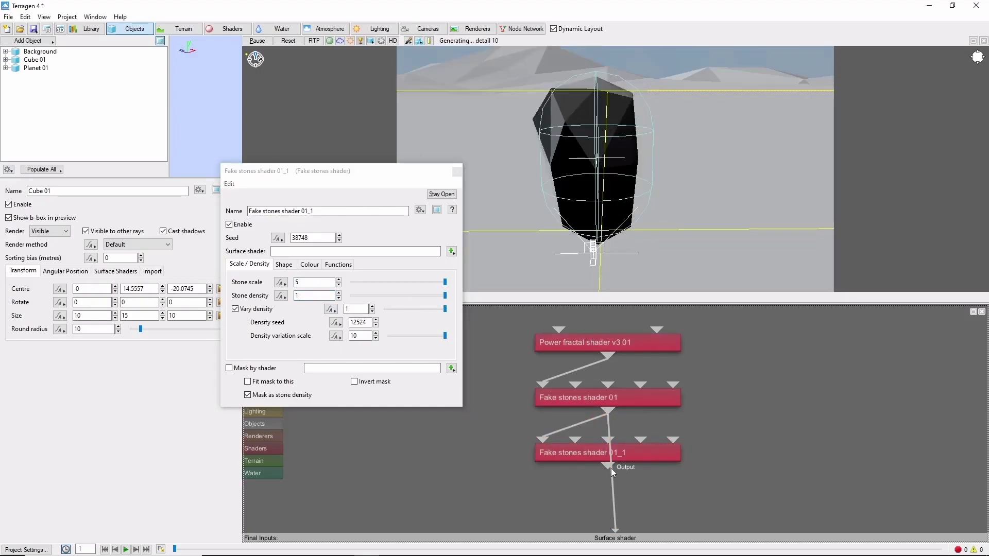
drag(609, 466, 614, 536)
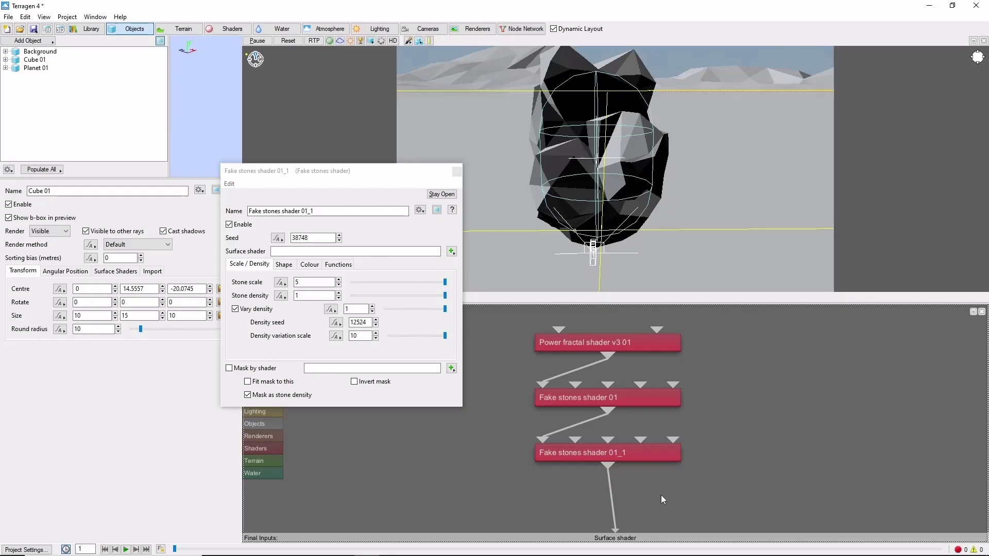
click(284, 264)
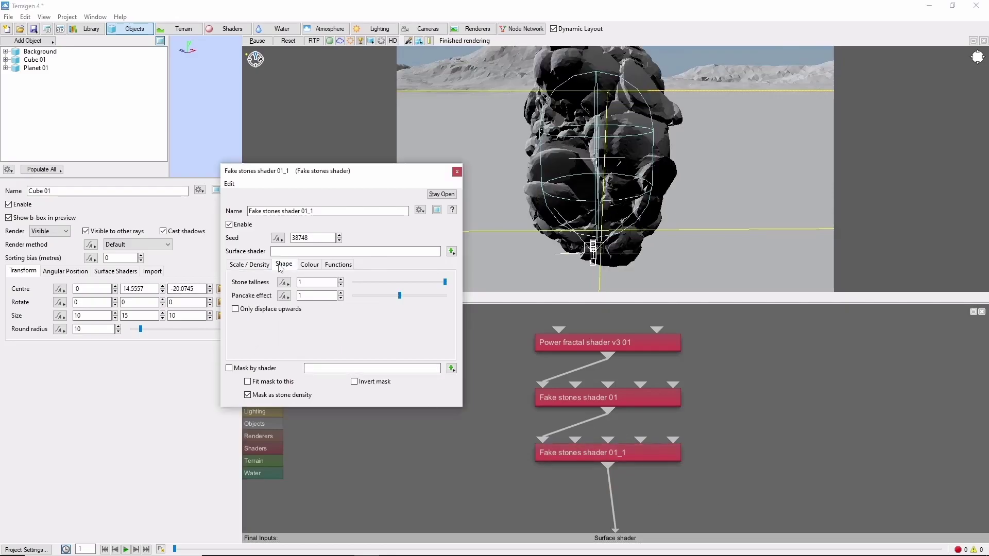
double_click(311, 294)
text(0.4)
key(Return)
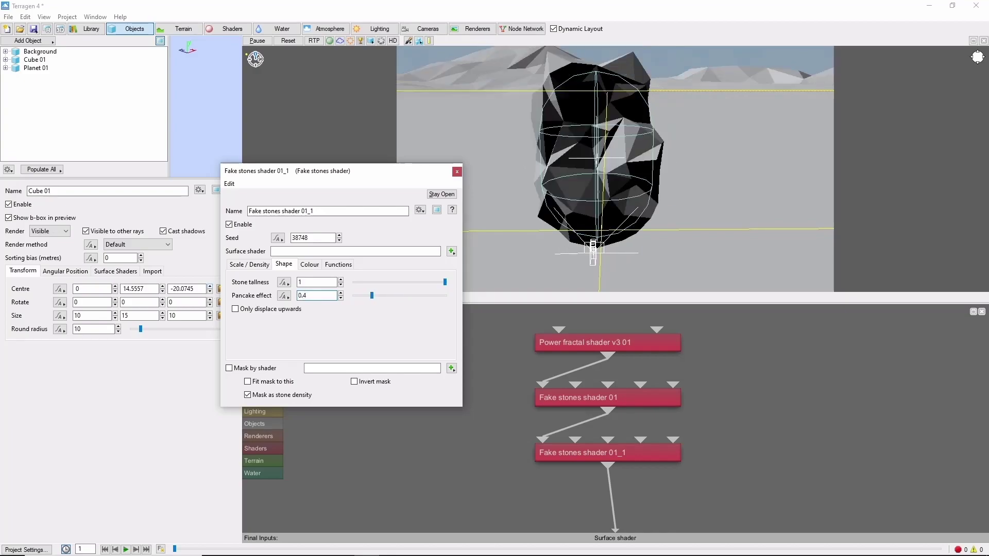
Step: Duplicate 01_1 and set the copy's stone scale to 0.5 and density to 0.6
click(656, 486)
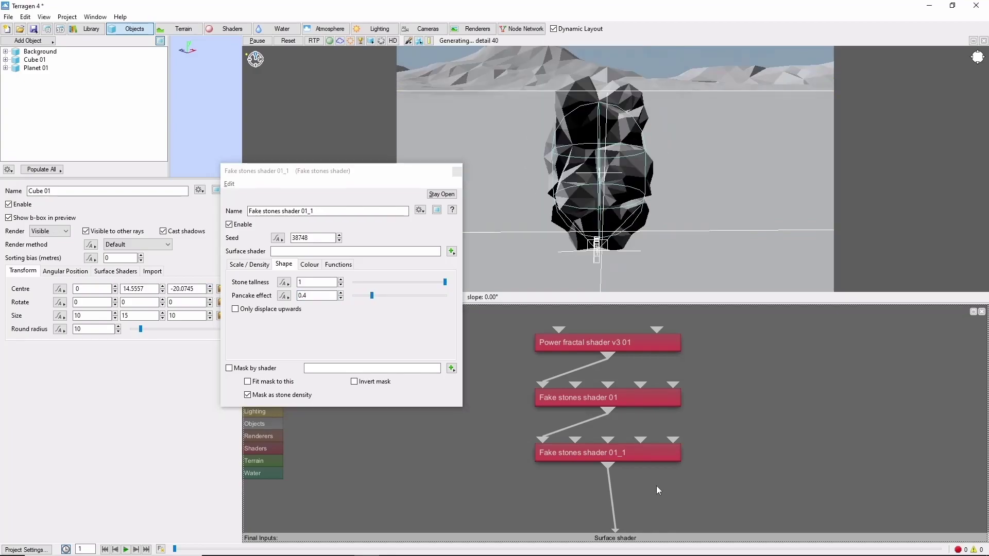
click(664, 453)
key(ctrl+d)
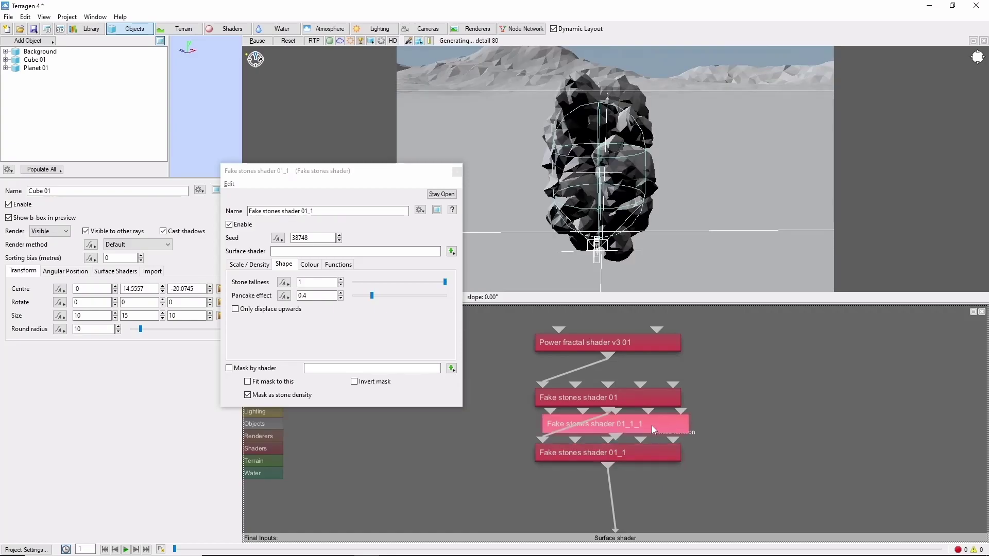
click(648, 496)
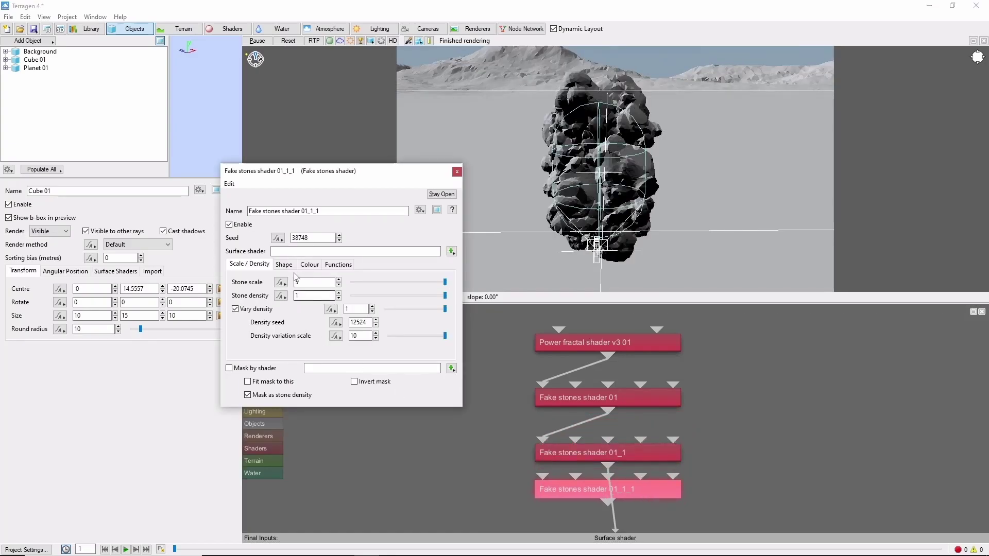
double_click(304, 282)
text(0.5)
key(Return)
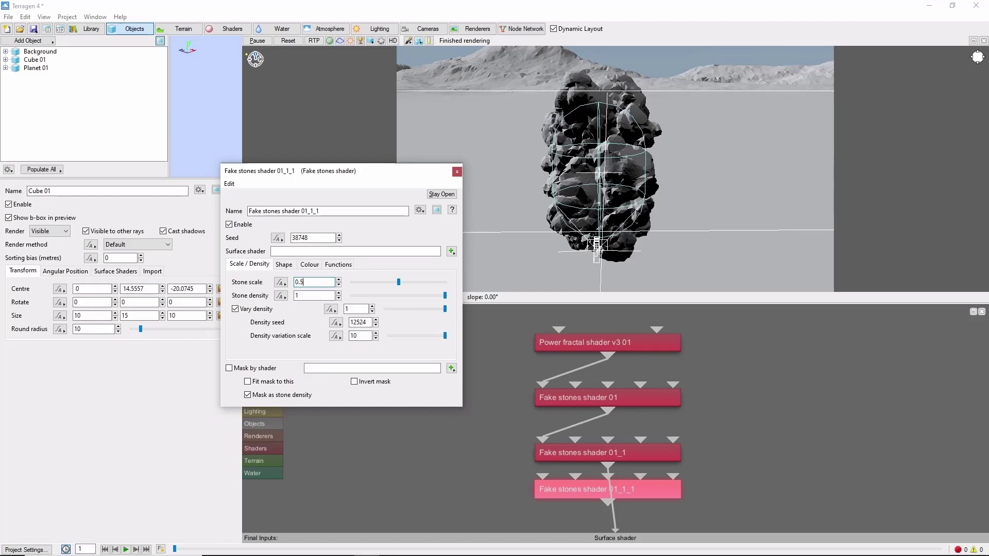
key(Tab)
text(0.6)
key(Return)
click(567, 465)
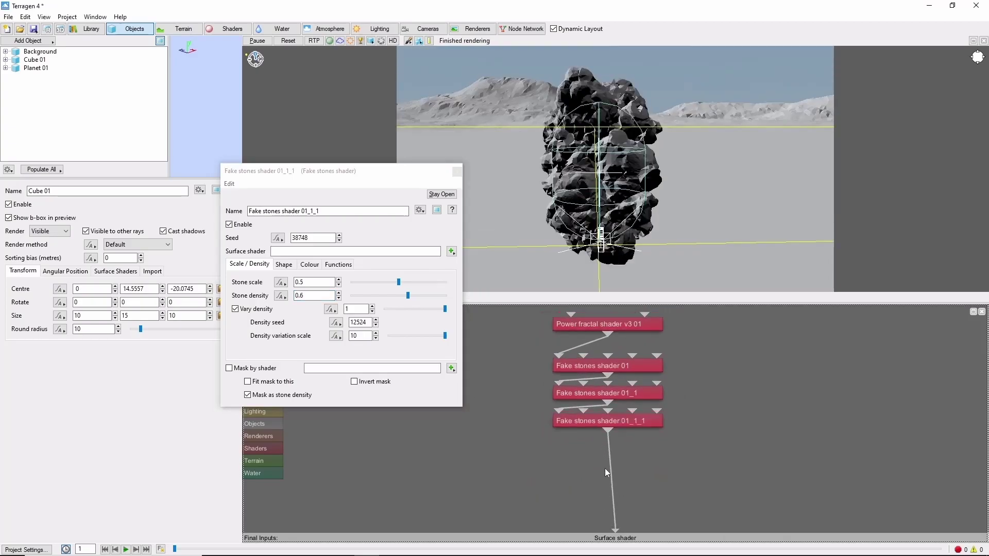
Step: Add Power fractal shader v3 02 with Feature scale 0.5 and Lead-in scale 2
key(Tab)
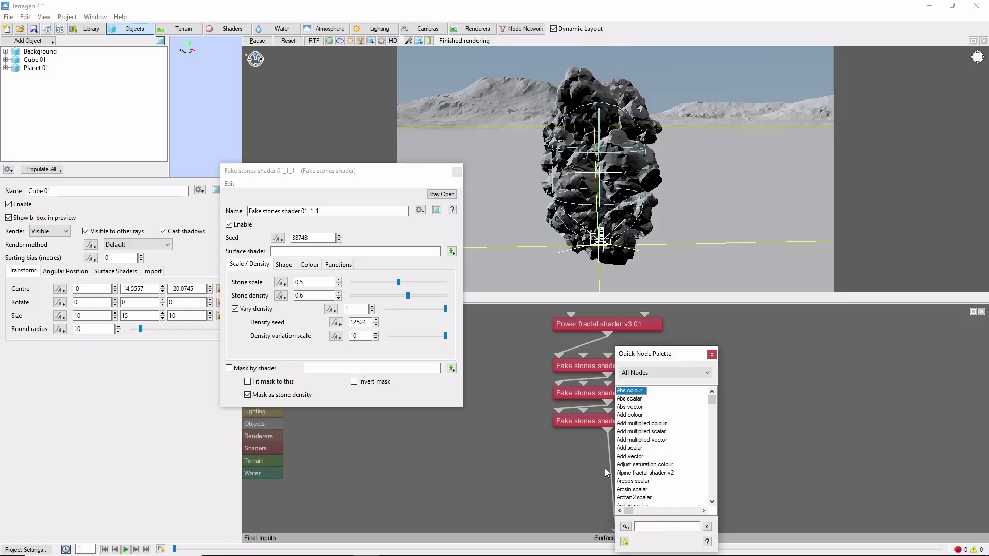
text(power)
key(Return)
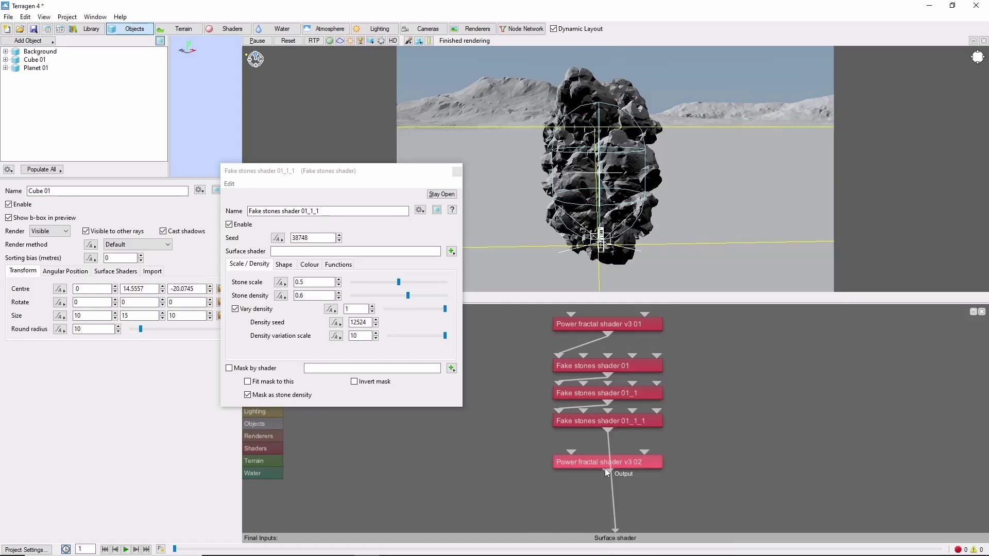
click(607, 463)
click(297, 269)
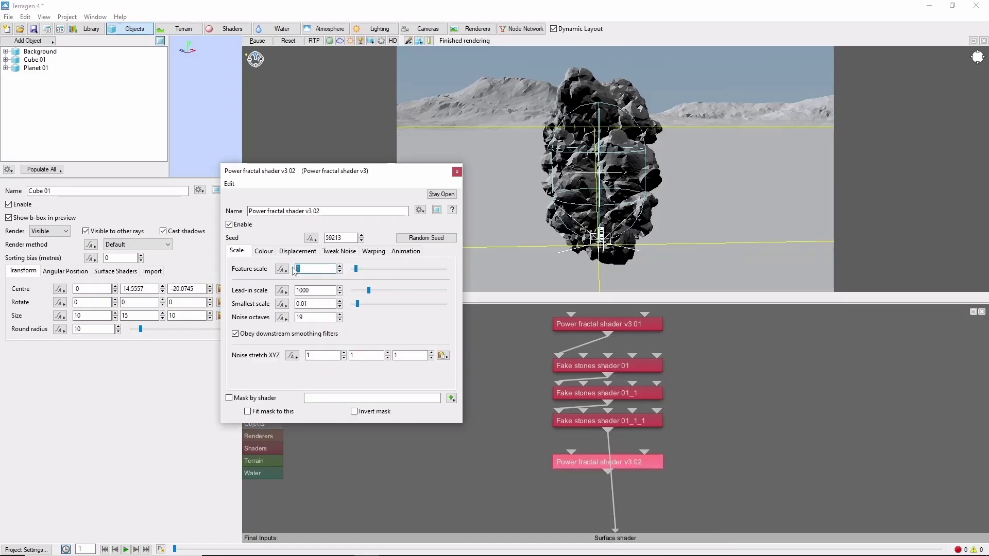
text(0)
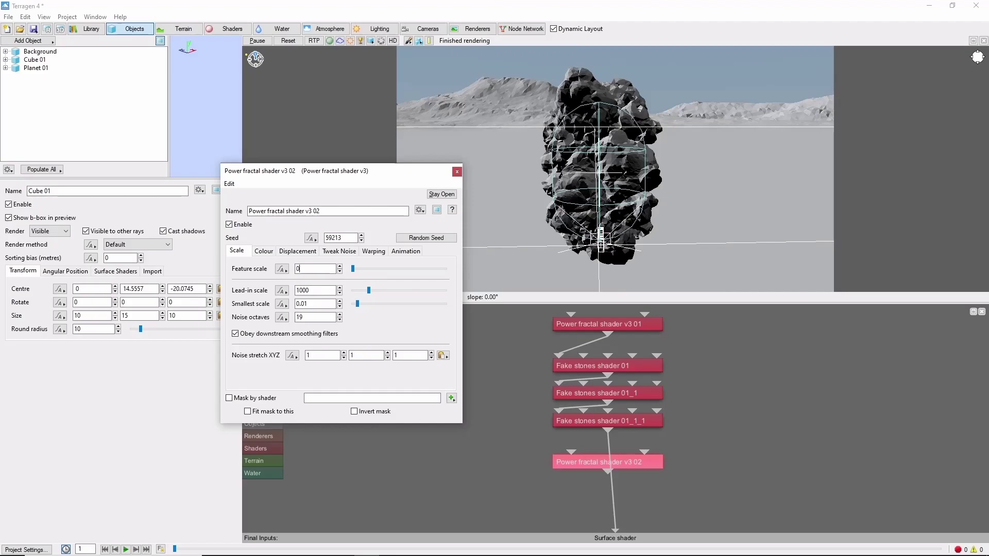
text(.5)
key(Tab)
key(Tab)
text(2)
Step: Set its displacement amplitude and roughness 0.7, and switch the noise flavour to Perlin ridges
click(311, 253)
double_click(360, 283)
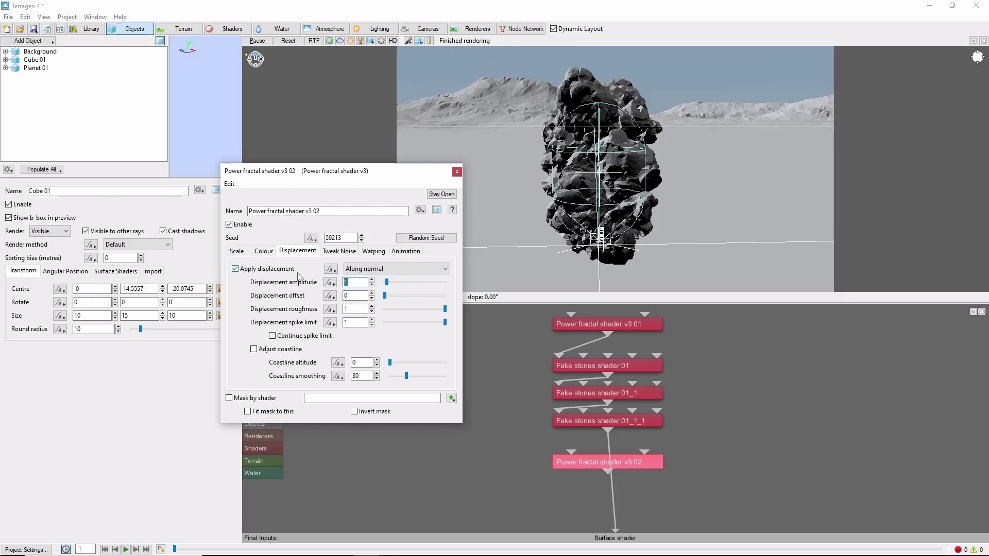
text(0.5)
double_click(360, 309)
text(0.7)
click(339, 251)
click(337, 269)
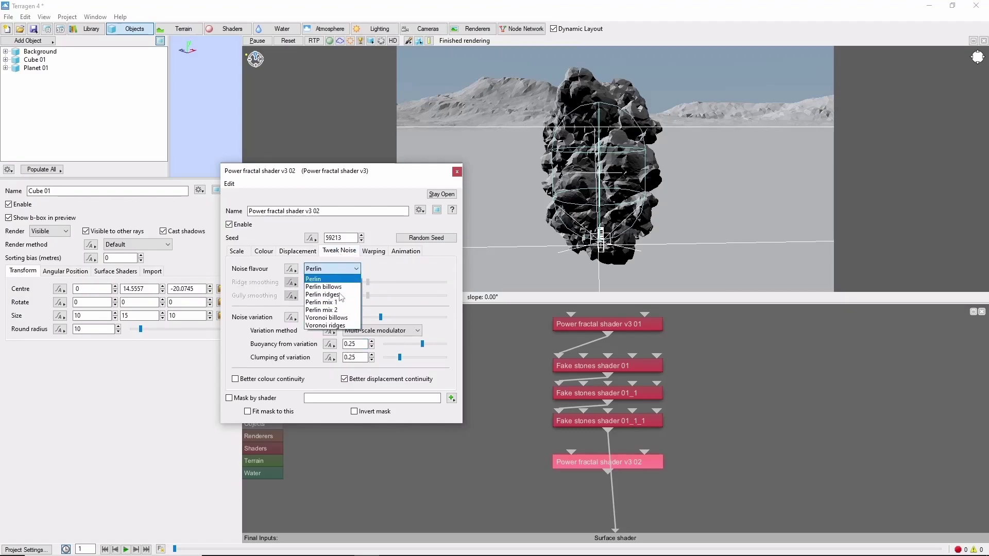
click(341, 296)
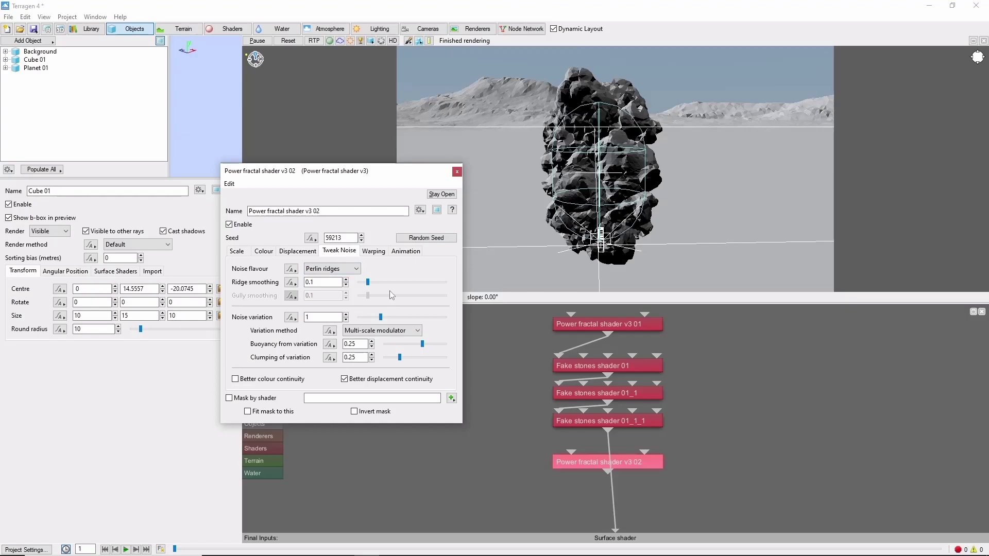
click(457, 172)
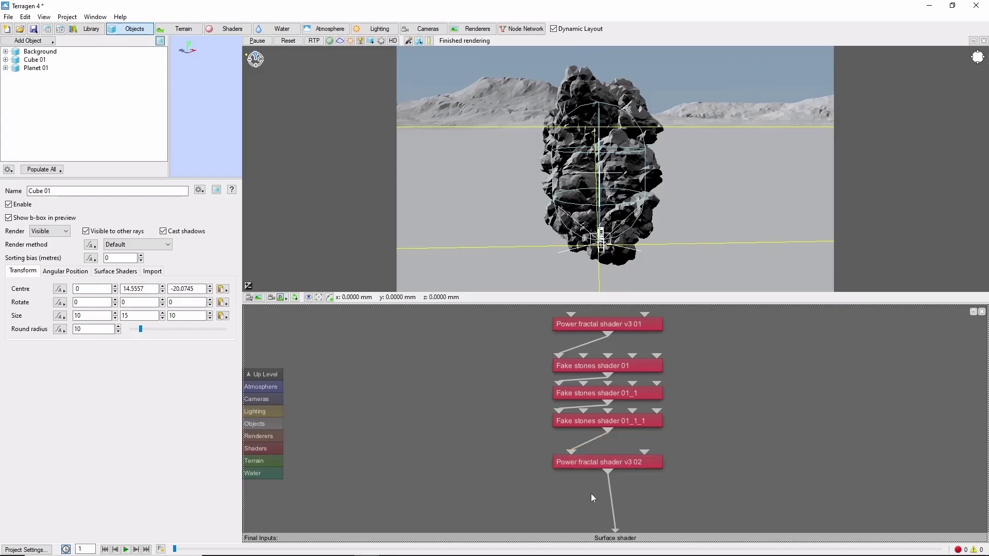
Step: Insert a Power fractal shader v3 03 displacement node linked under v3 02
key(Tab)
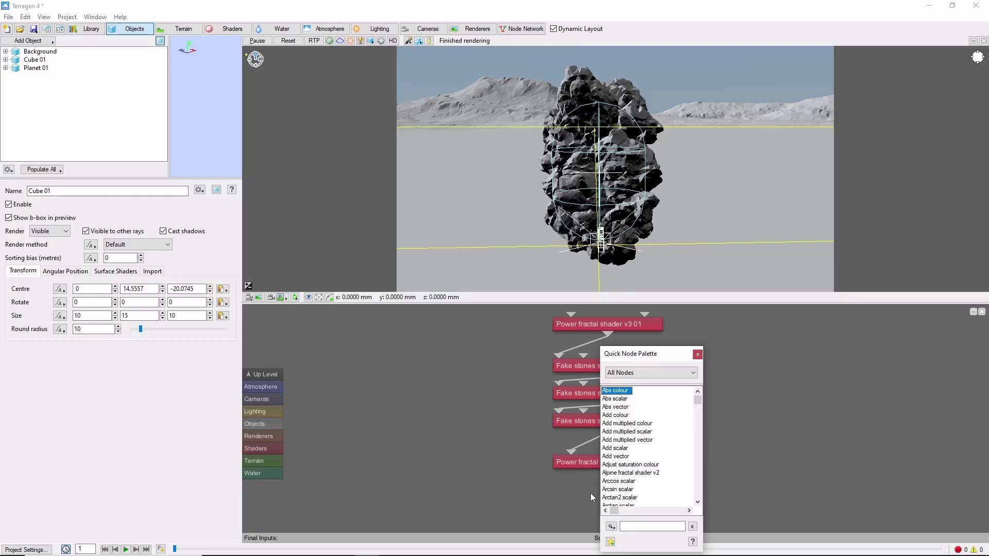
key(p)
key(p)
key(p)
key(p)
key(p)
key(p)
key(p)
key(p)
key(p)
key(p)
key(p)
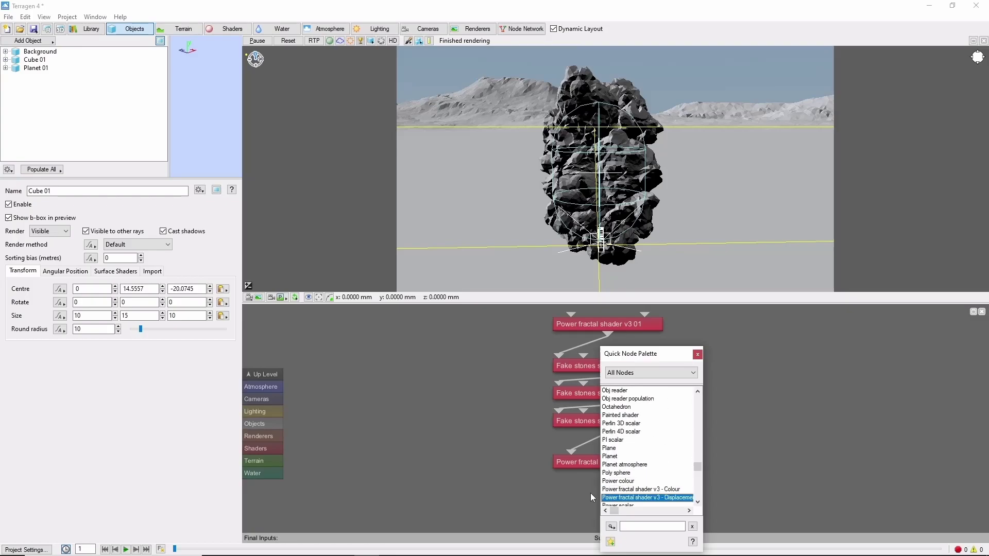
key(Return)
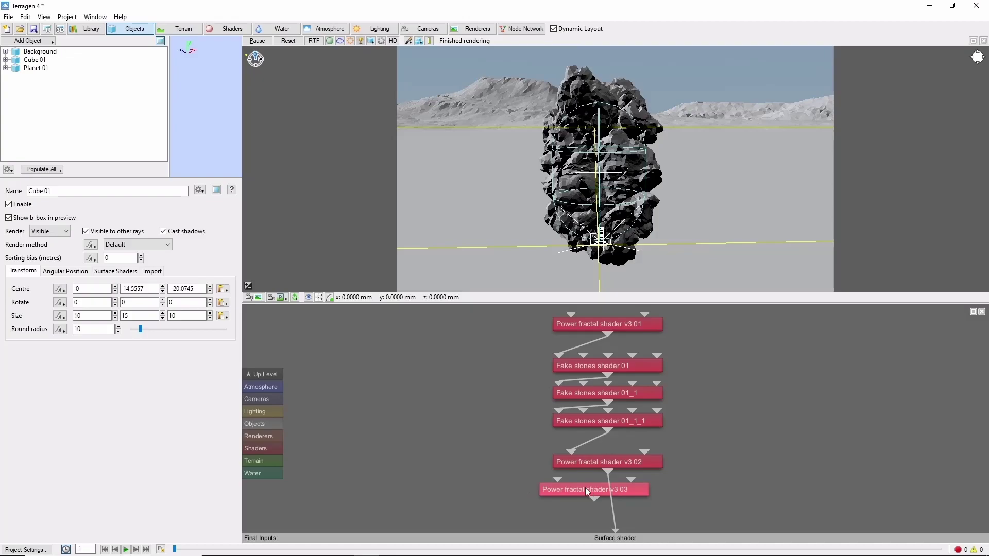
drag(587, 491, 590, 505)
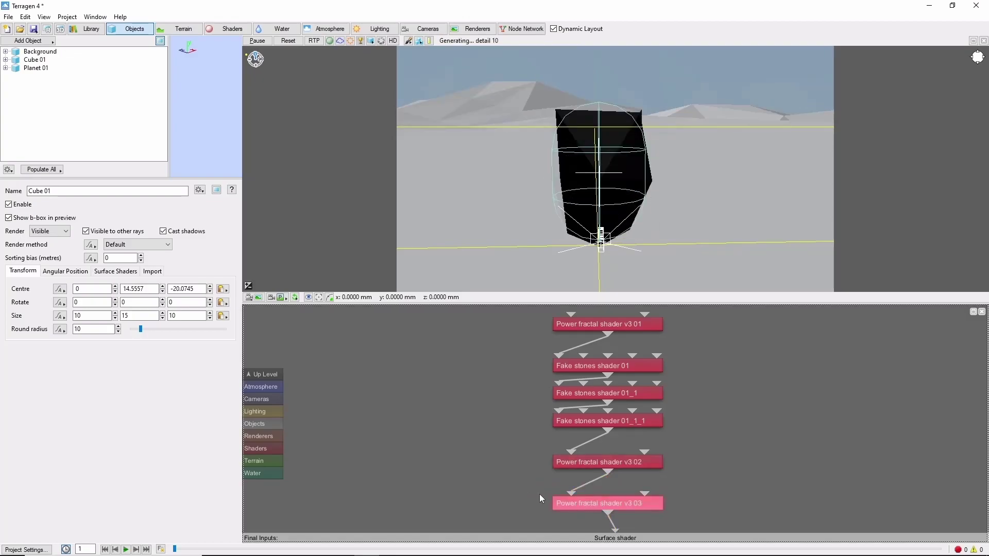
double_click(562, 503)
Step: Set v3 03's Feature and Lead-in scales to 0.1 and Smallest scale to 0.005
double_click(314, 268)
text(0)
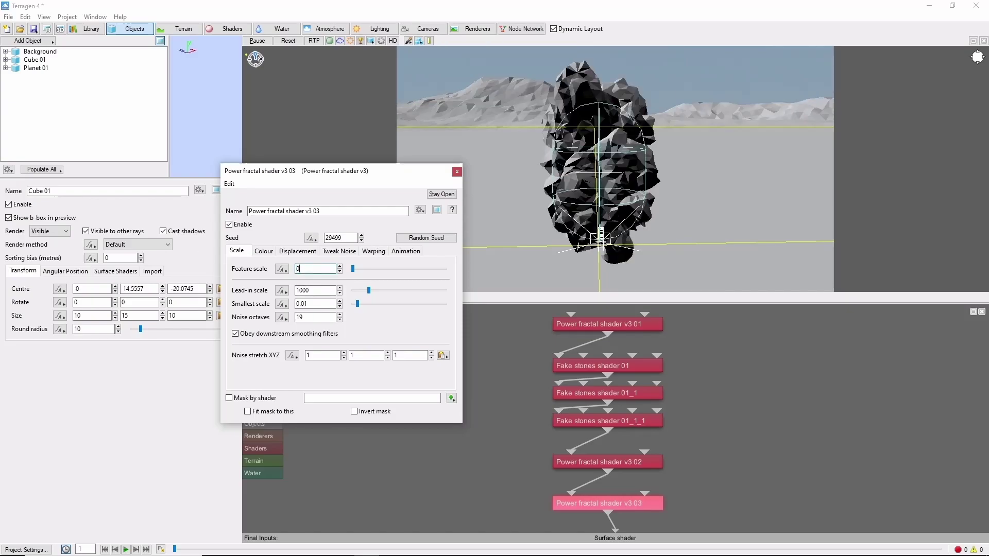
text(.1)
key(Return)
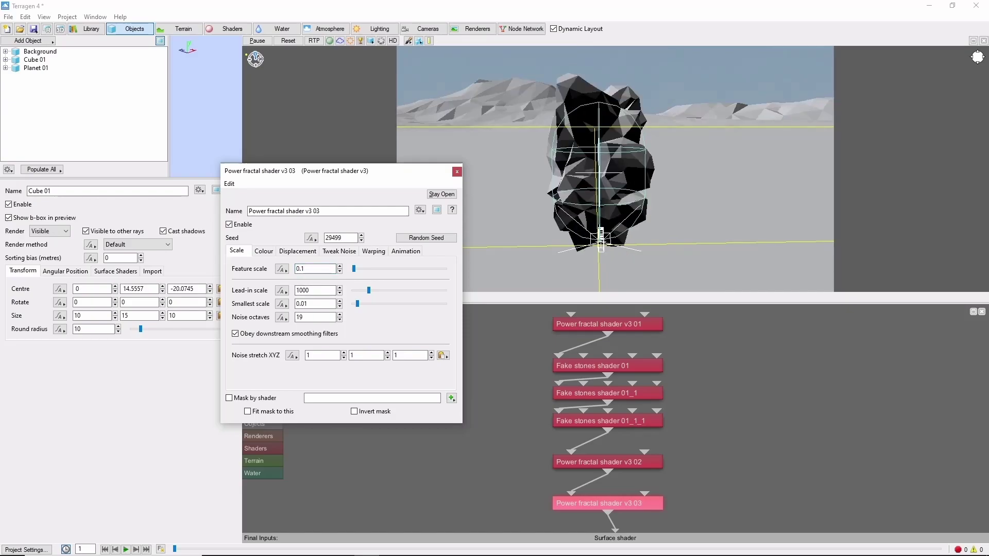
key(Tab)
text(0.1)
key(Return)
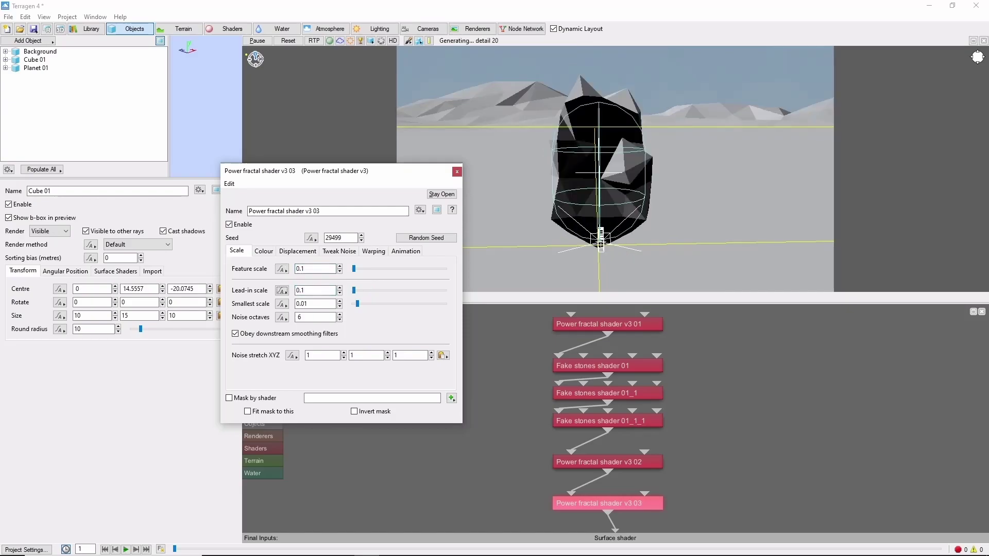
key(Tab)
text(0.005)
key(Return)
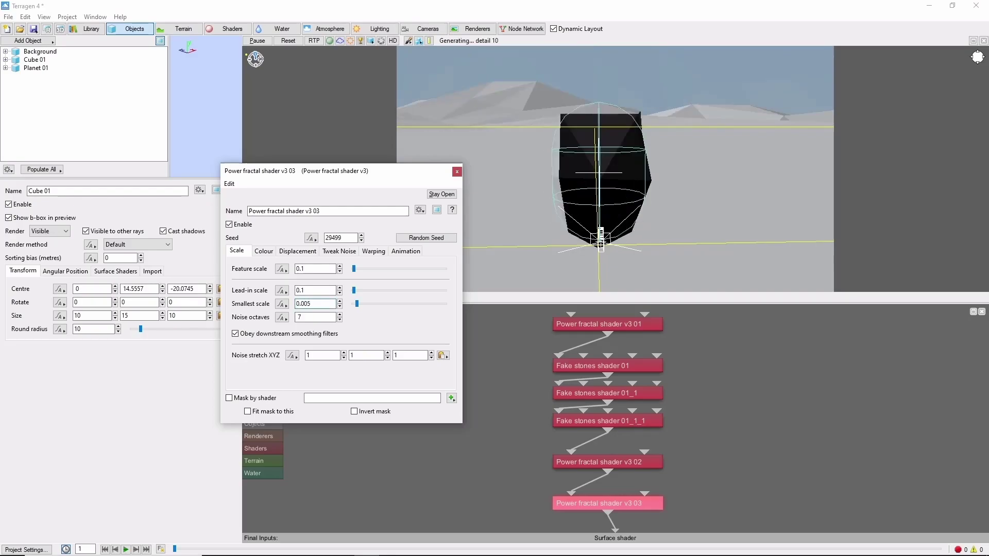
click(292, 251)
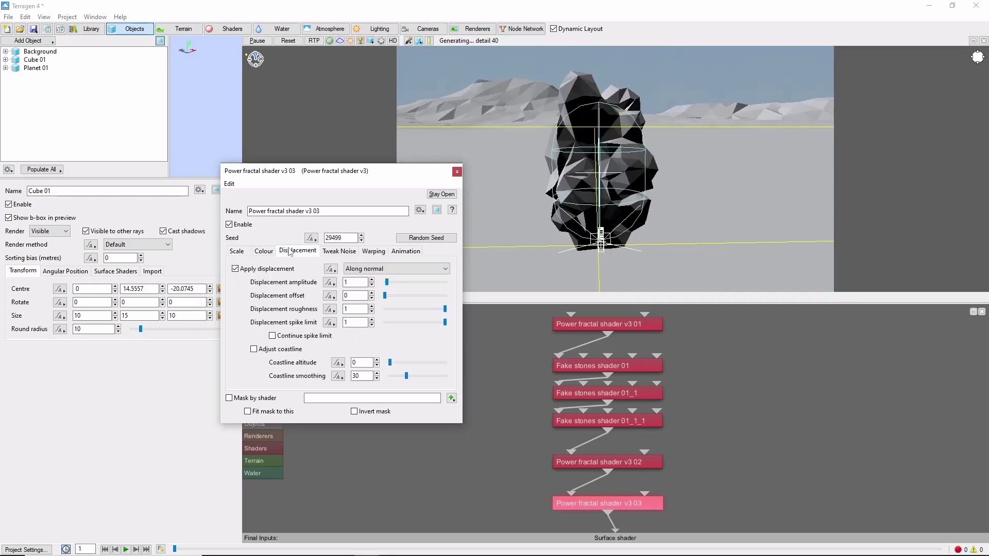
Step: Select the Displacement amplitude value of Power fractal shader v3 03
double_click(355, 287)
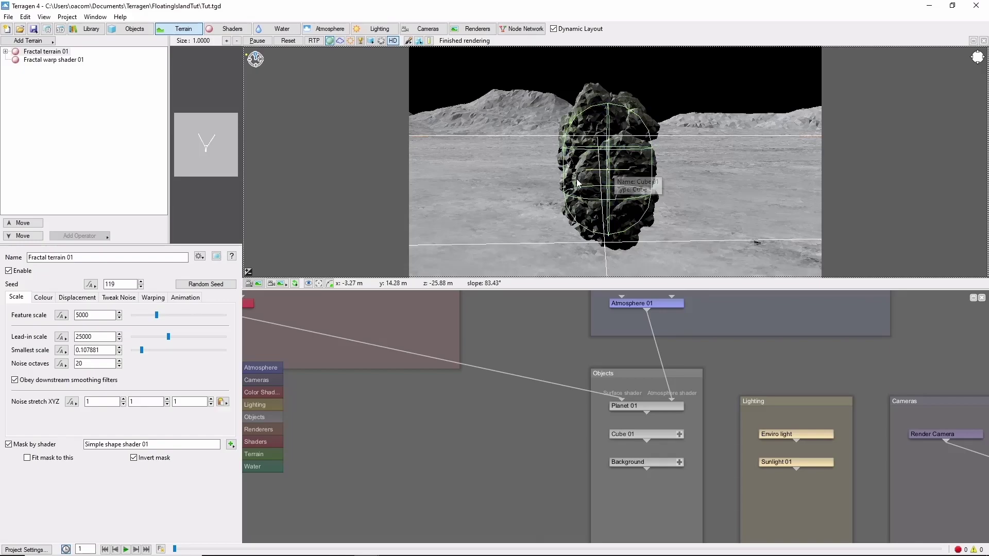
Step: Add a population from file using the TR17y_Palmetto.tgo palm model
click(133, 29)
click(28, 40)
mouse_move(103, 76)
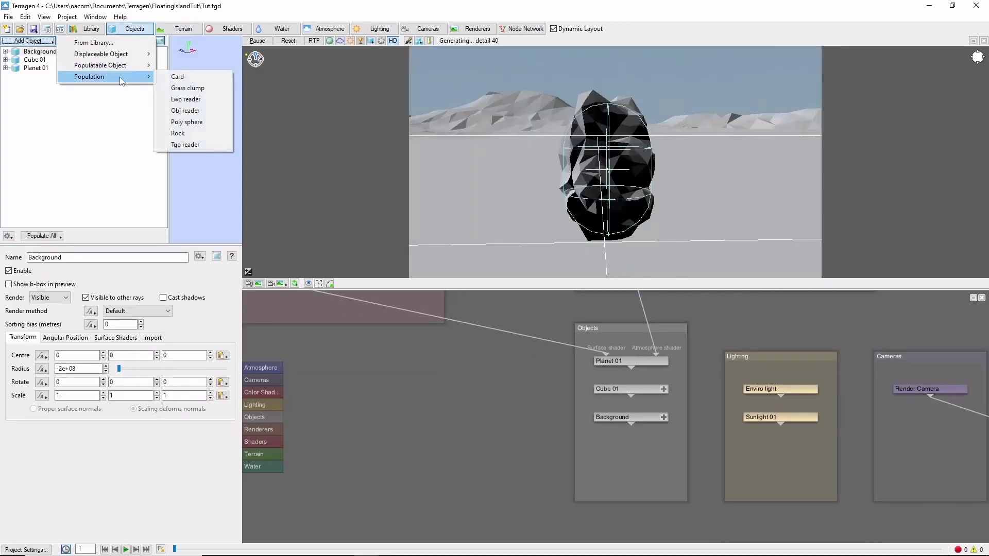
click(184, 144)
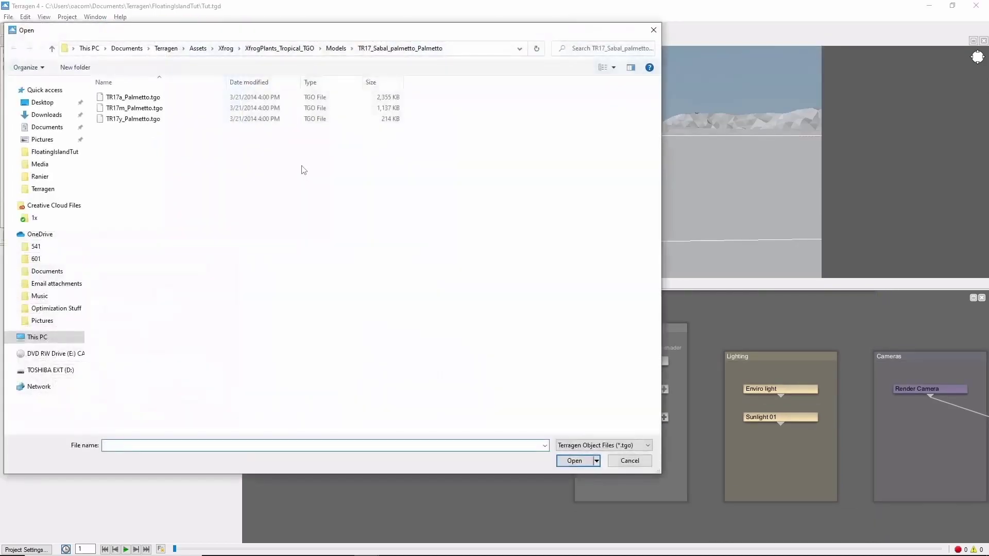
click(150, 123)
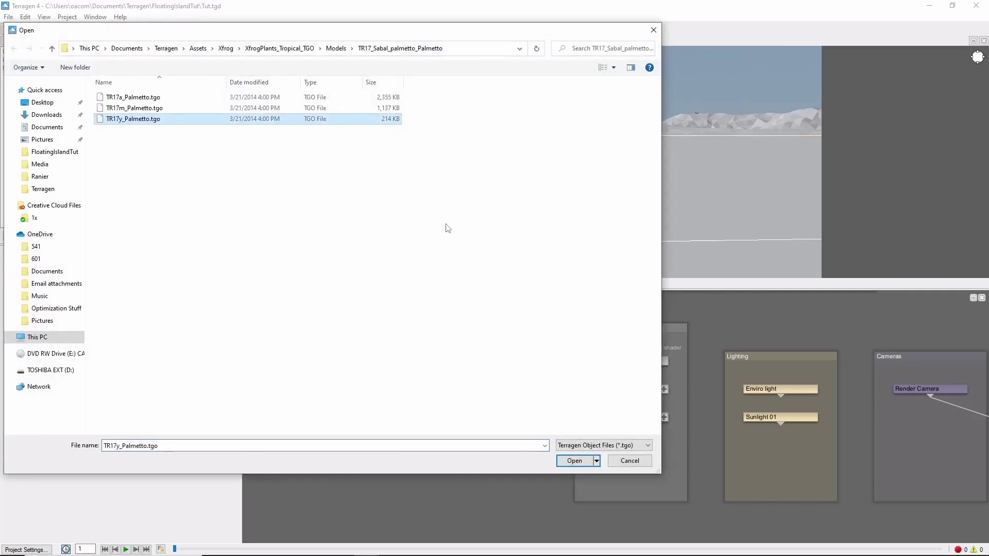
click(575, 461)
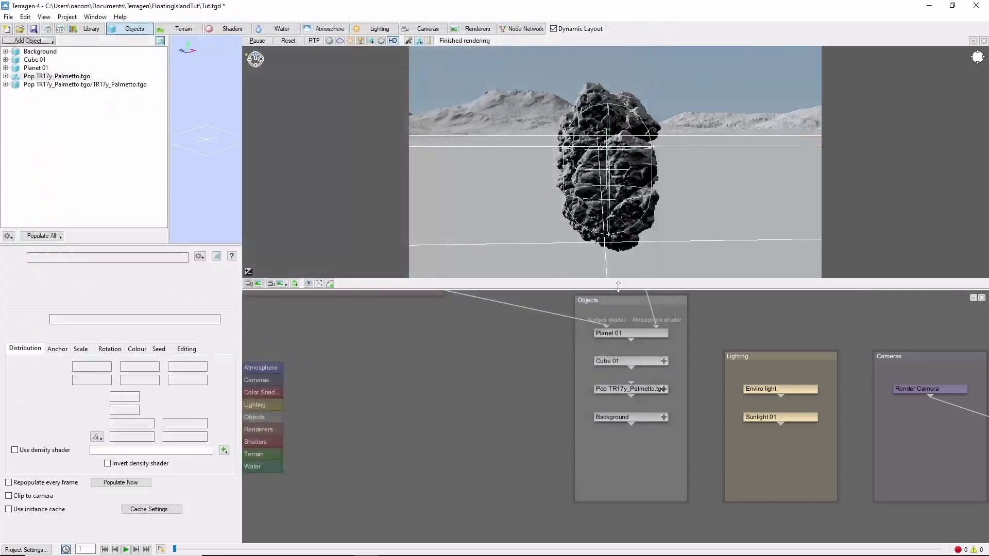
Step: Copy a point's coordinates on the rock and paste them as the population's area centre
right_click(610, 174)
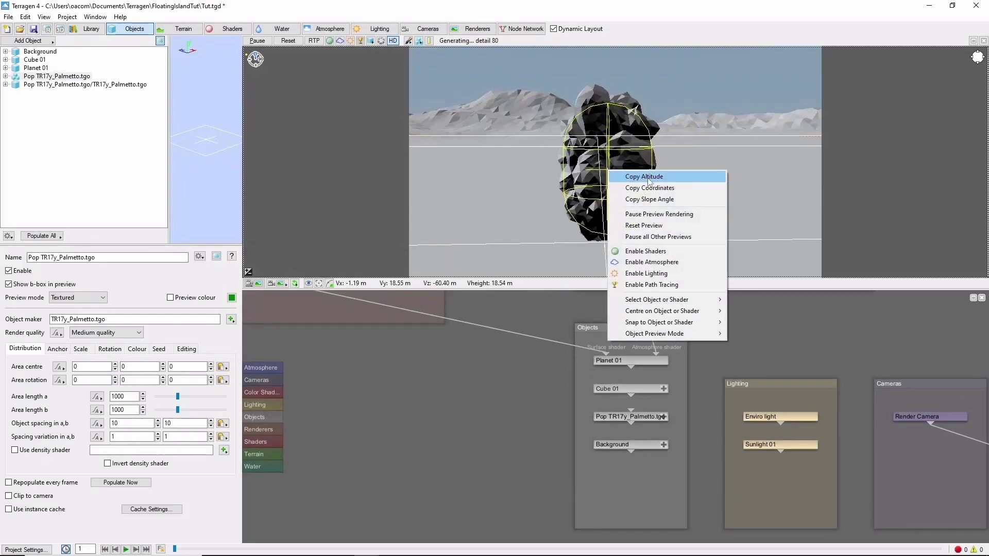
click(678, 188)
click(223, 366)
click(259, 380)
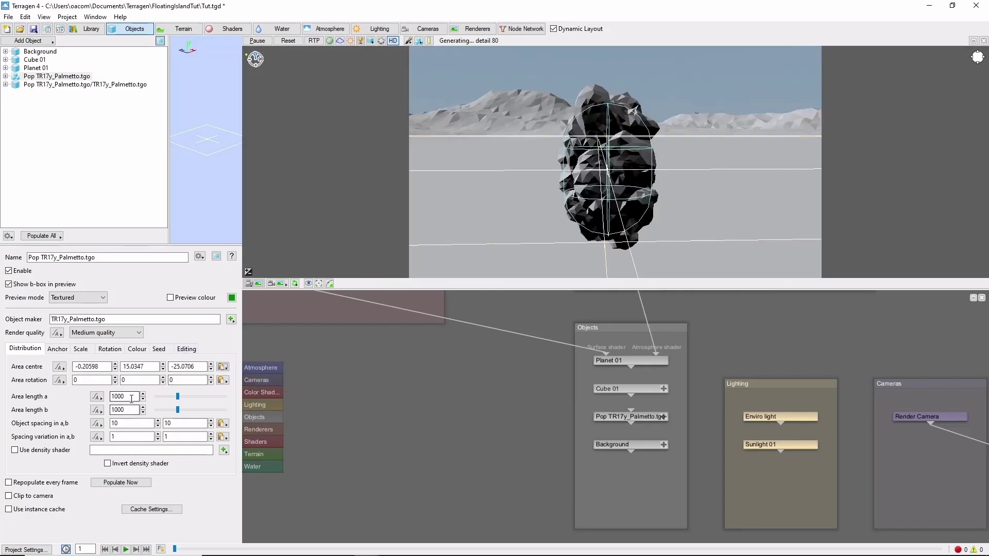
Step: Set the area length to 10 by 10 and object spacing to 1.5 by 1.5
click(123, 398)
drag(121, 399, 139, 402)
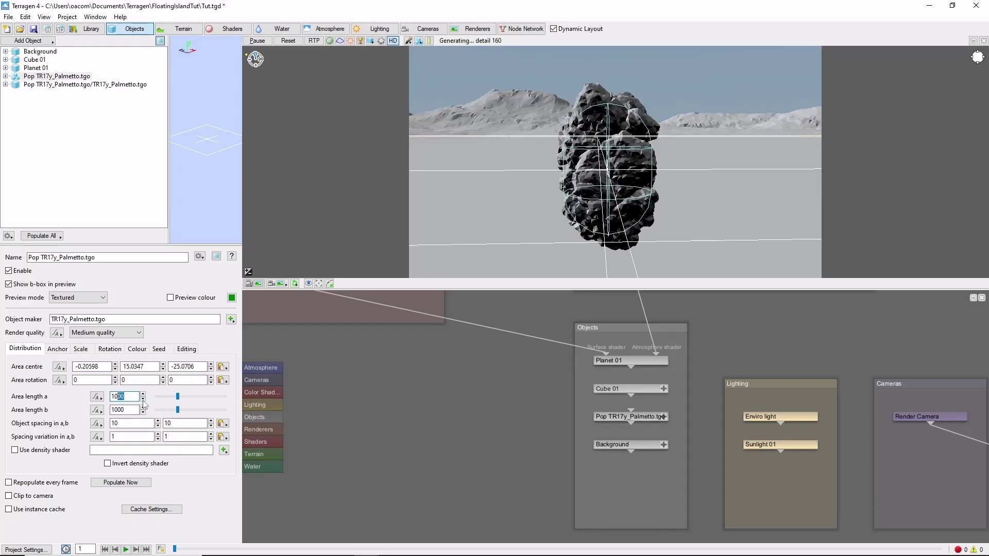
key(BackSpace)
key(Tab)
text(10)
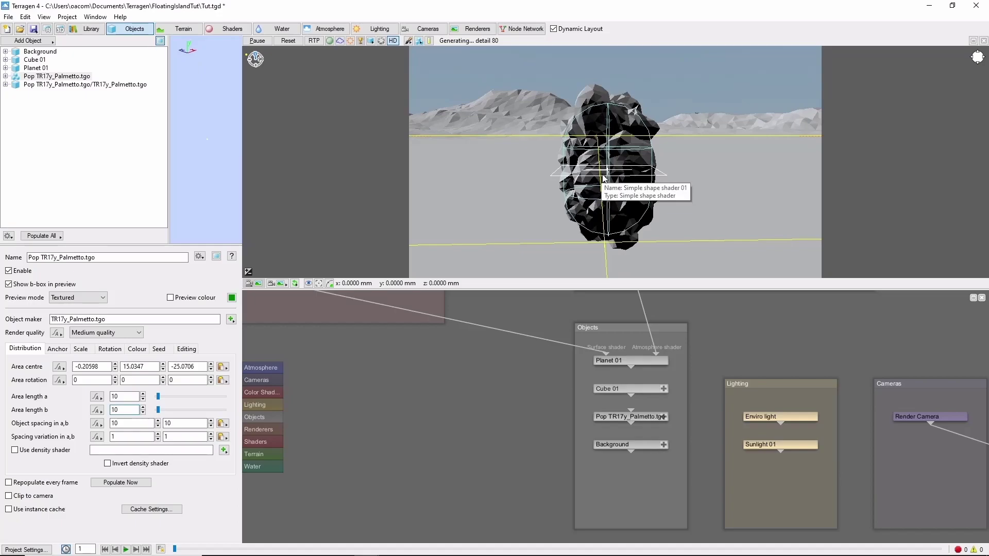
key(Tab)
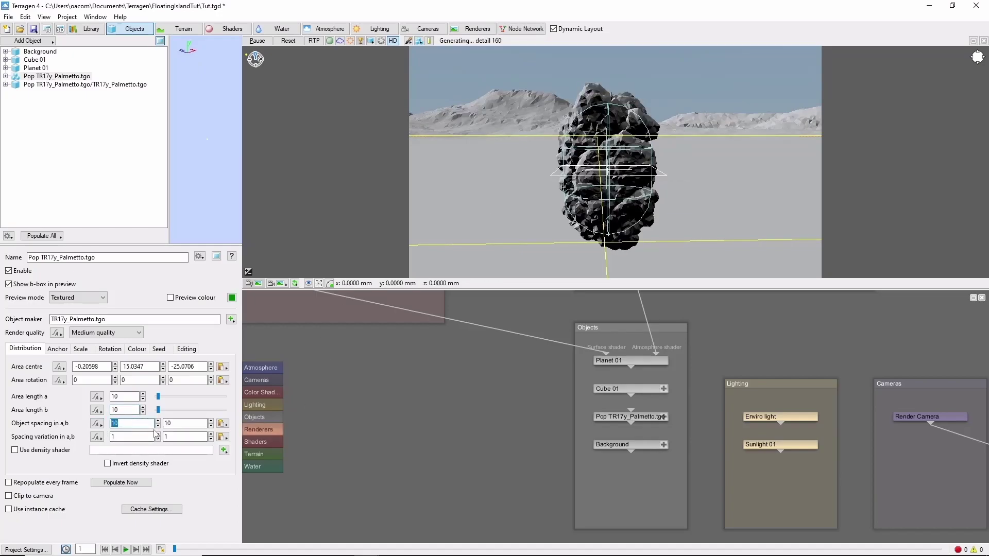
text(1.5)
key(Tab)
text(1.5)
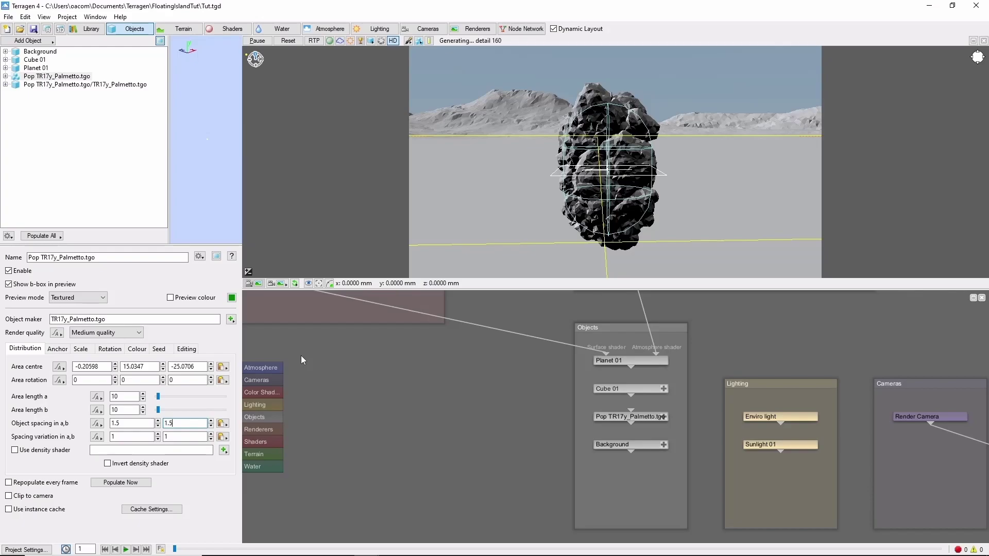
Step: Anchor the palmetto population to sit on Cube 01 and repopulate it
click(57, 350)
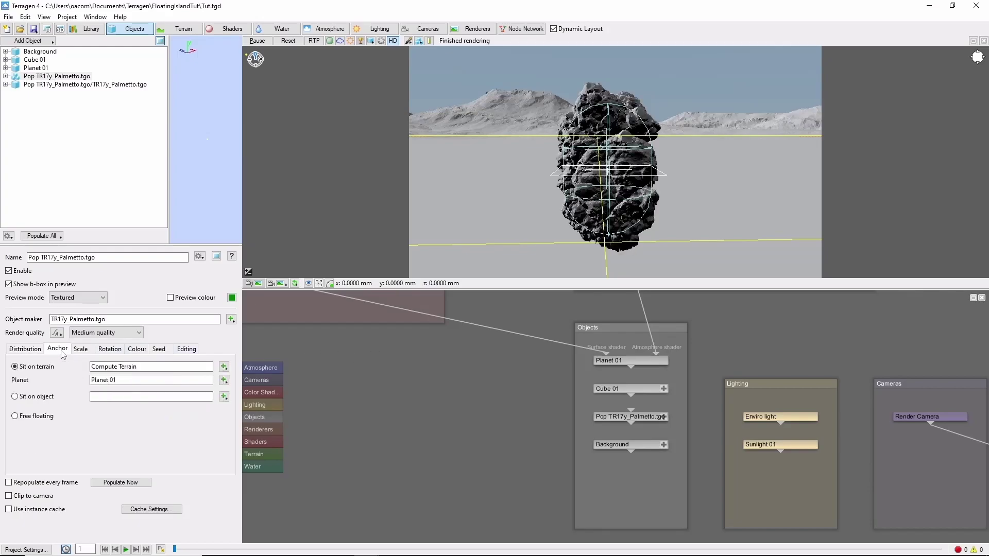
click(15, 397)
click(223, 397)
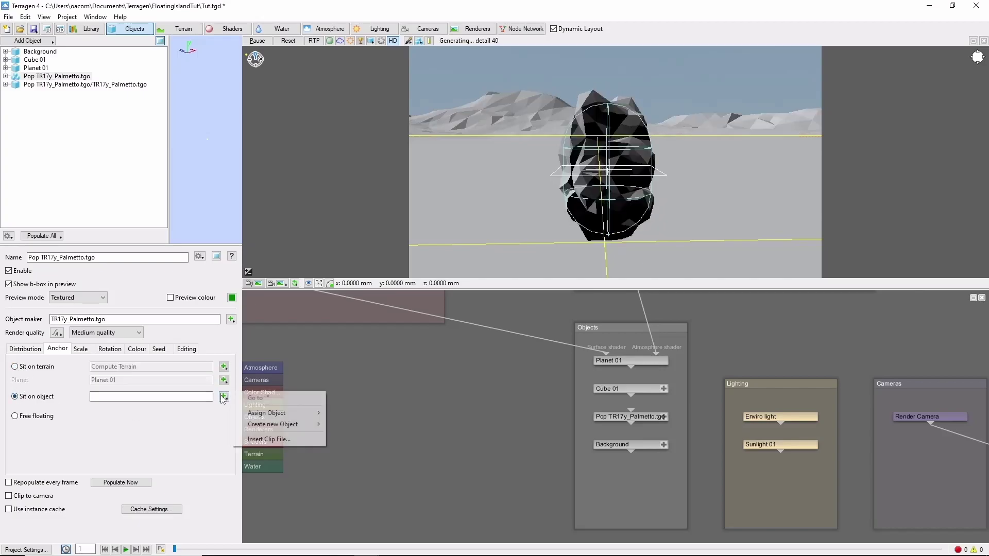
mouse_move(286, 412)
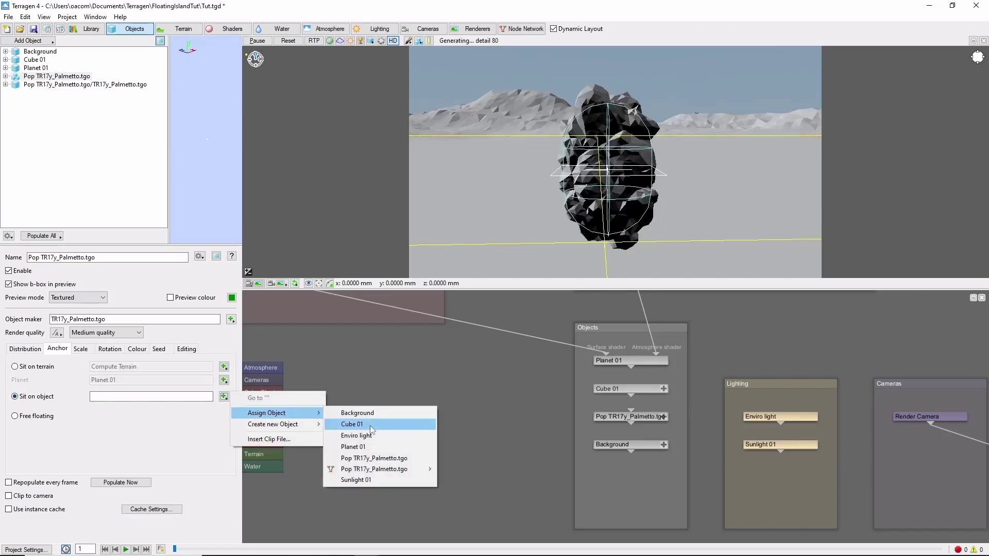
click(356, 424)
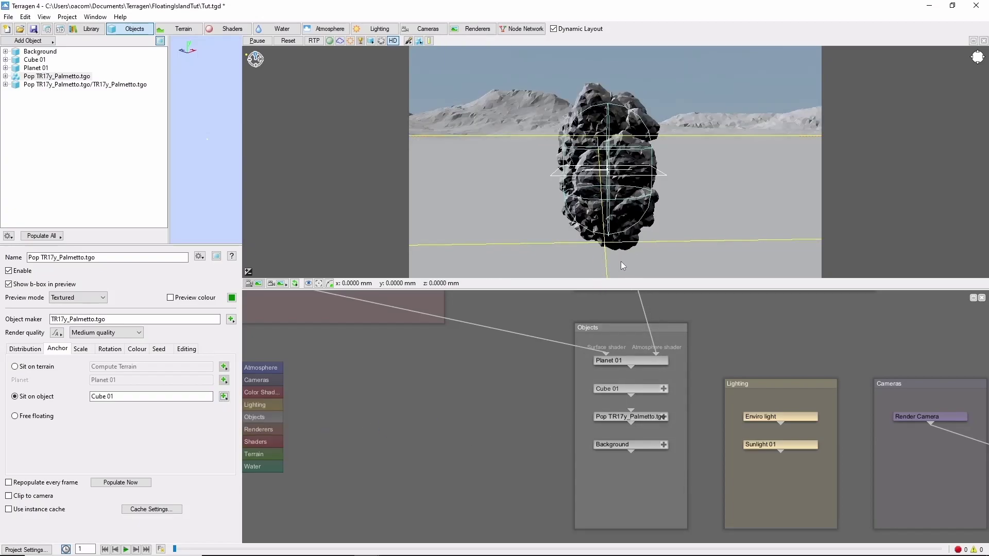
click(122, 483)
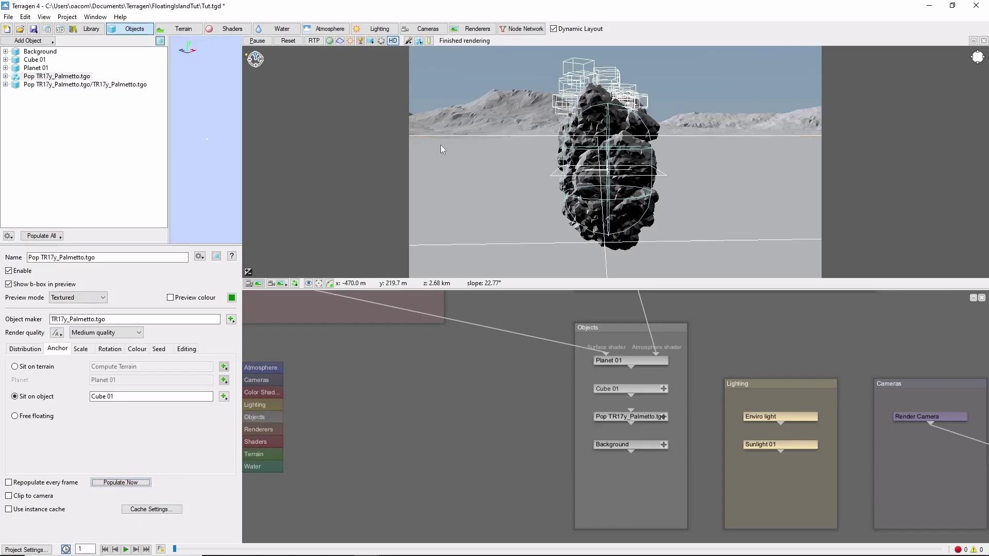
Step: Set the palms' Lean effect to 1 and repopulate
click(103, 353)
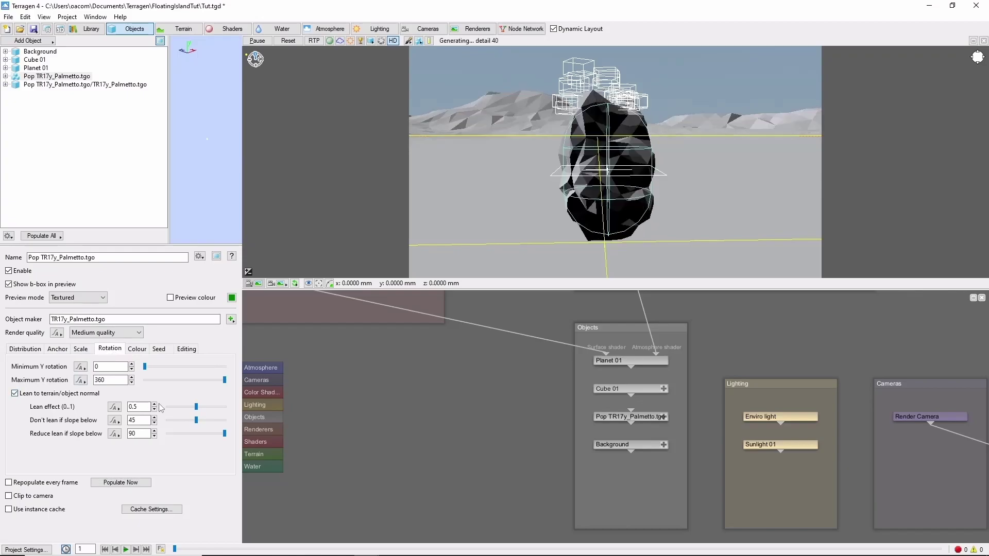
double_click(135, 407)
text(1)
click(120, 482)
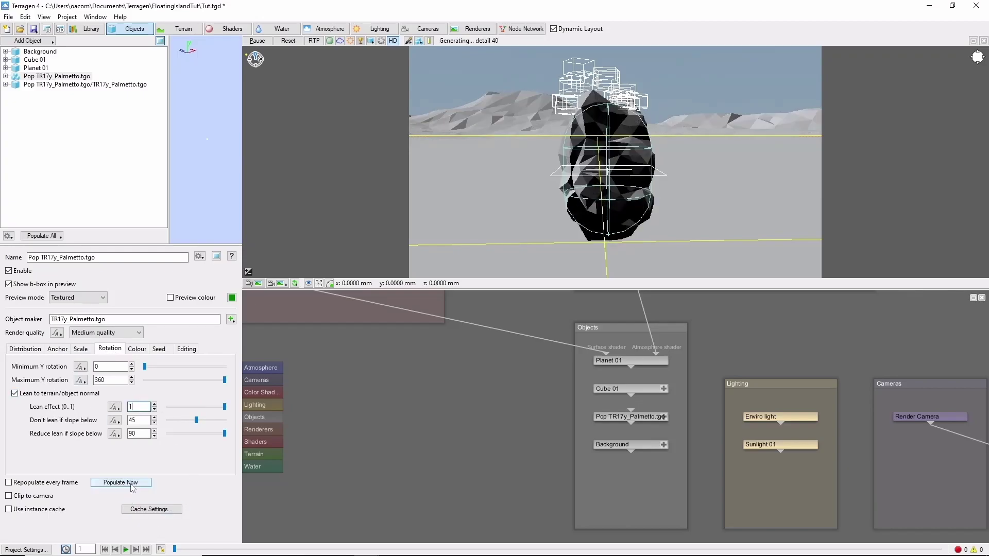
Step: Set both slope lean limits to 0 and preview the palms as textured trees
double_click(135, 421)
text(0)
key(Tab)
text(0)
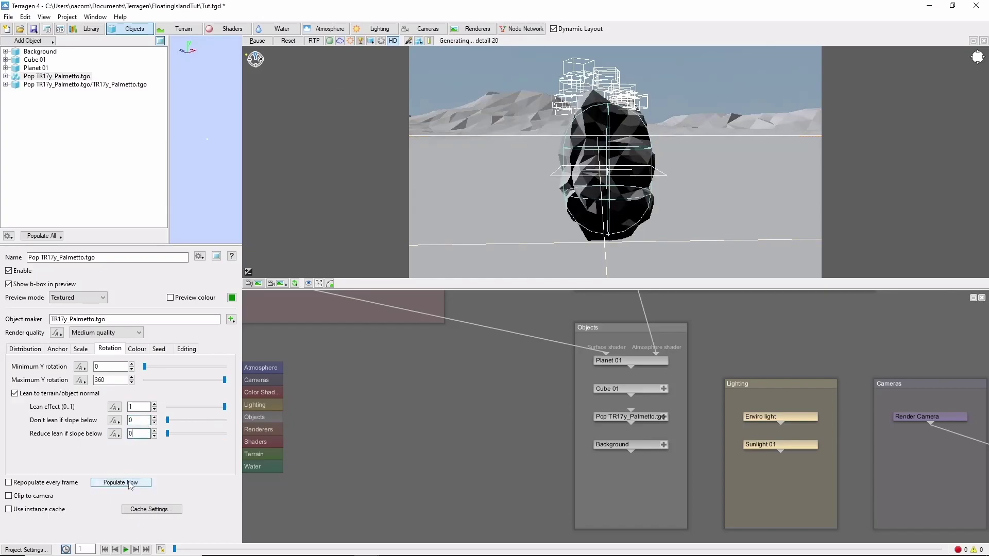
key(Tab)
click(370, 41)
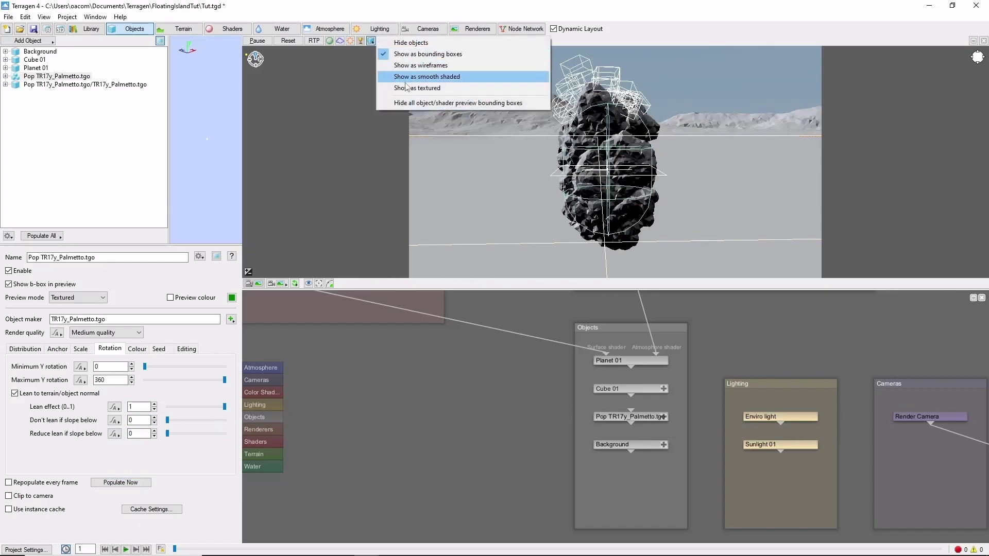
click(404, 88)
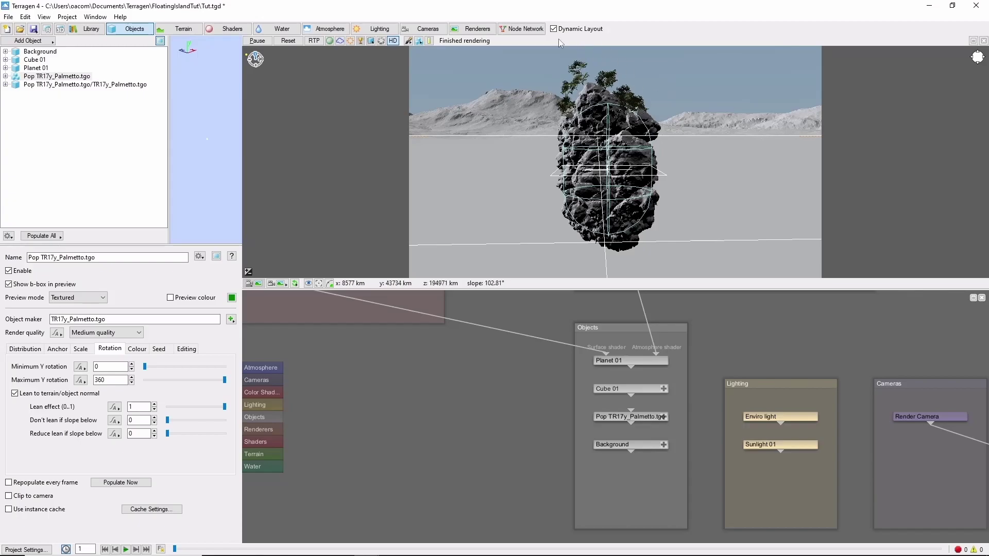
Step: Set the TR17y_Palmetto.tgo model's Translate Y to -0.7
click(67, 87)
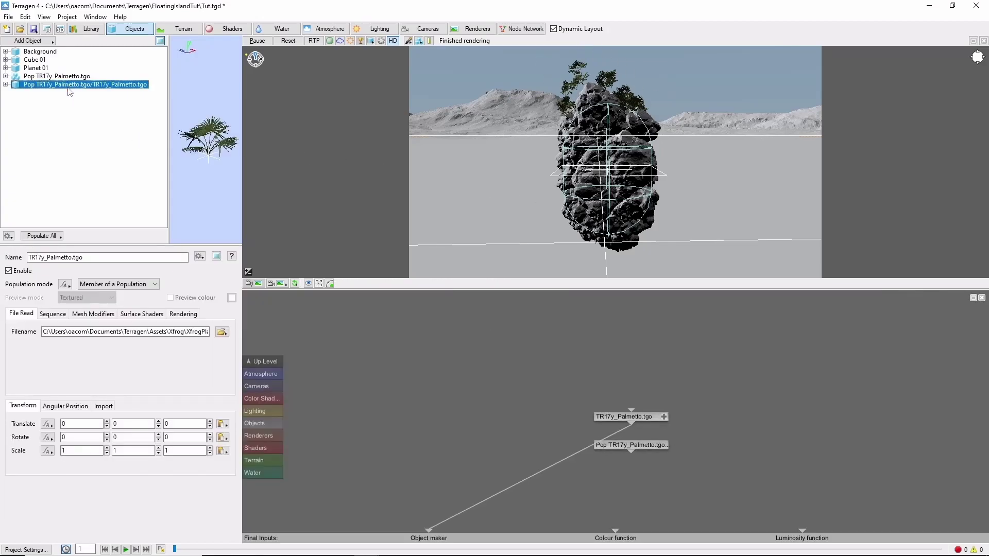
double_click(124, 424)
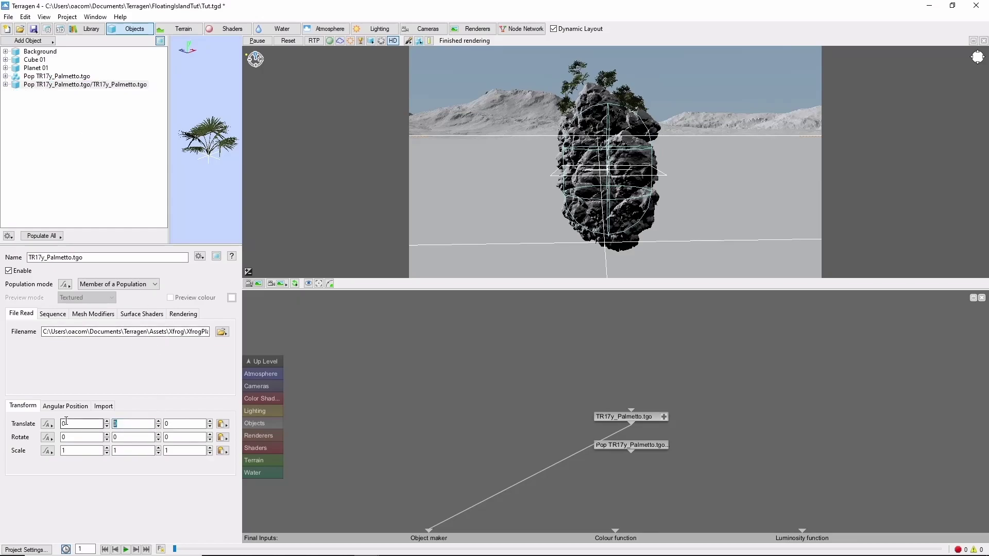
text(-0.7)
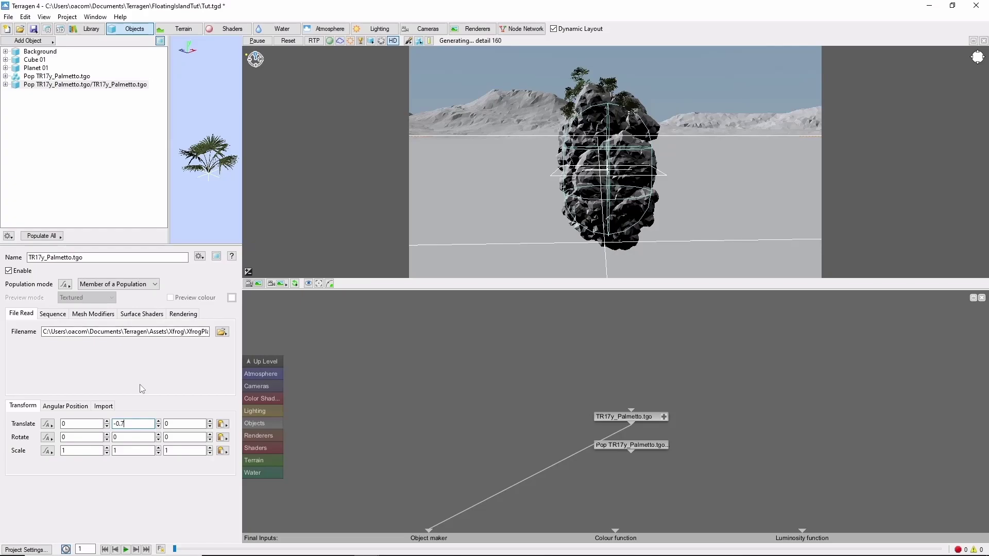
Step: Manually lower and nudge one palm instance on the rock top in instance editing
click(72, 76)
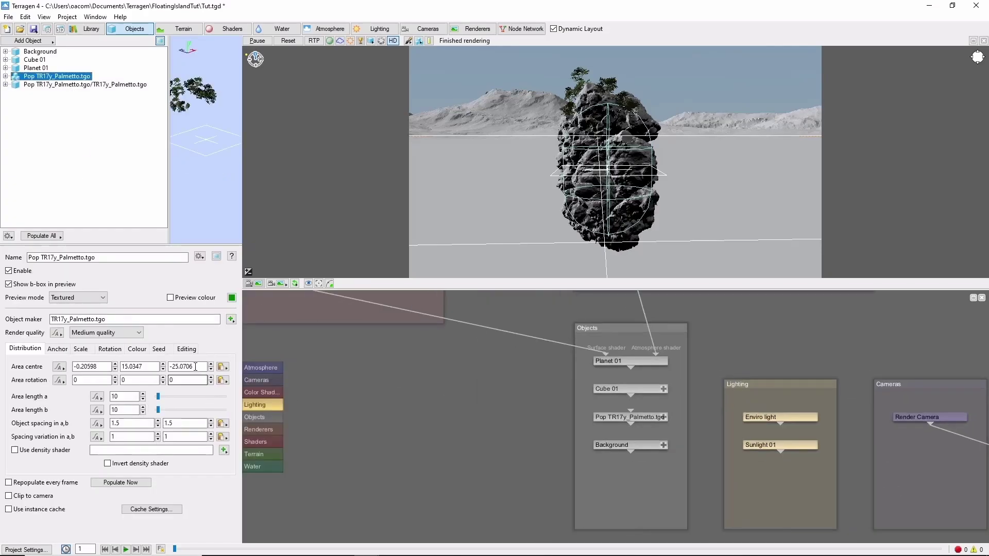
click(186, 349)
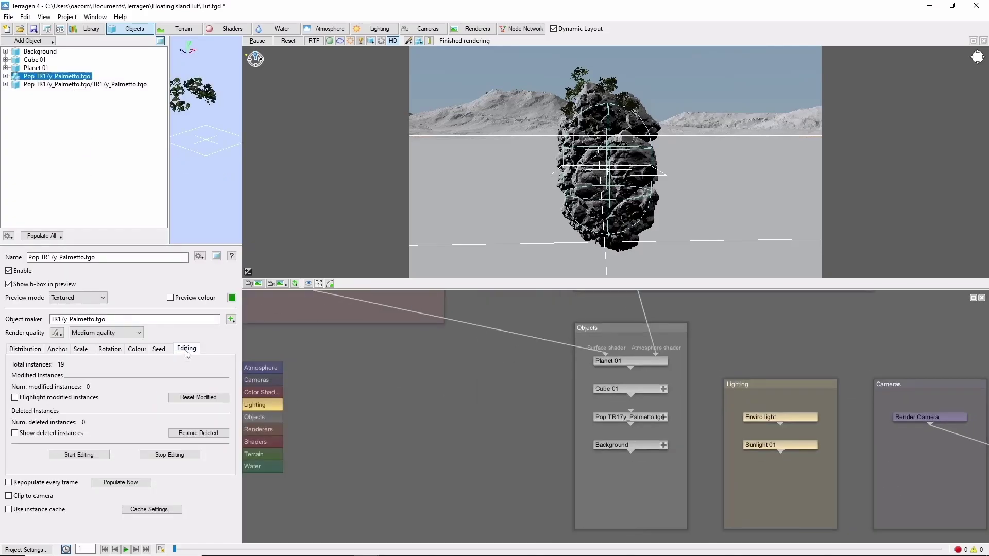
click(91, 457)
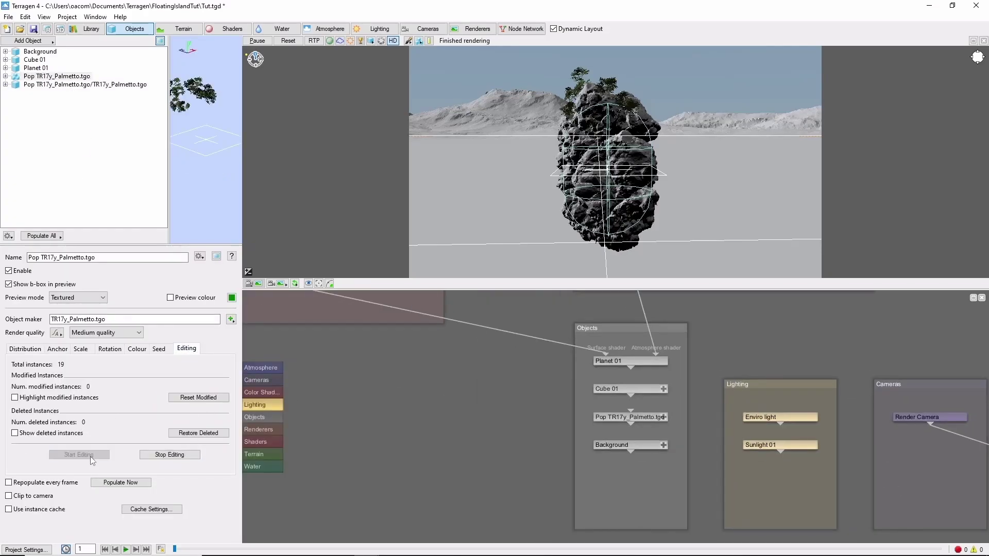
click(580, 76)
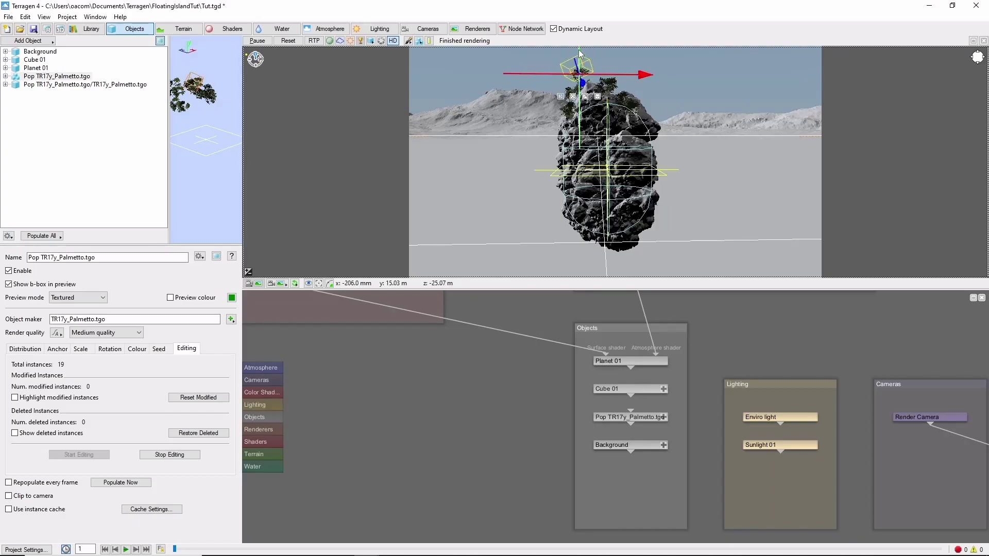
drag(580, 51, 582, 59)
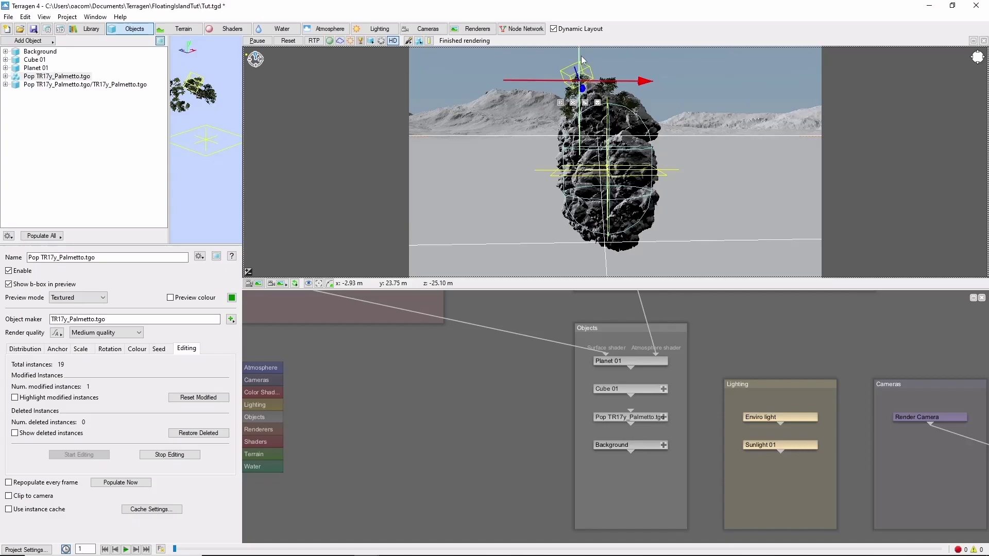
drag(644, 80, 649, 79)
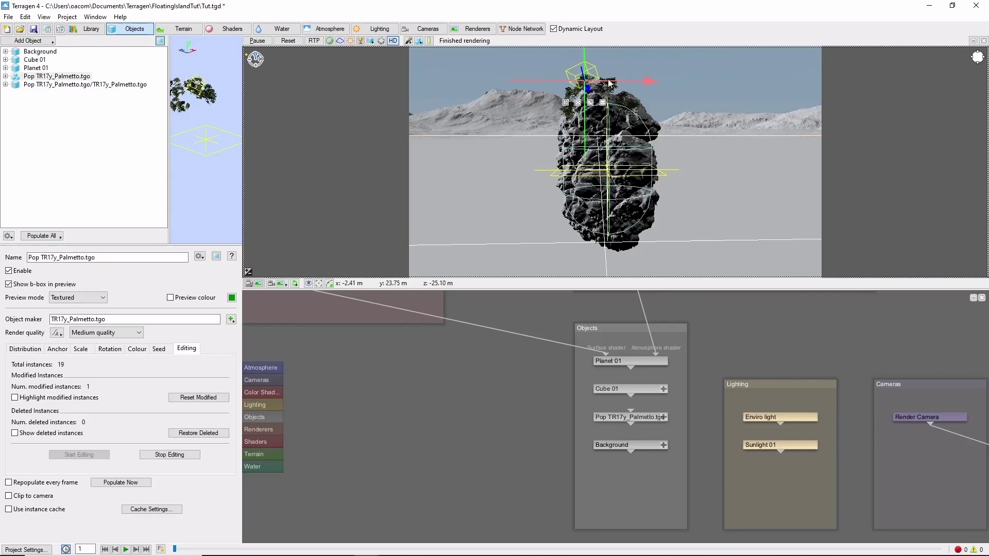
click(155, 453)
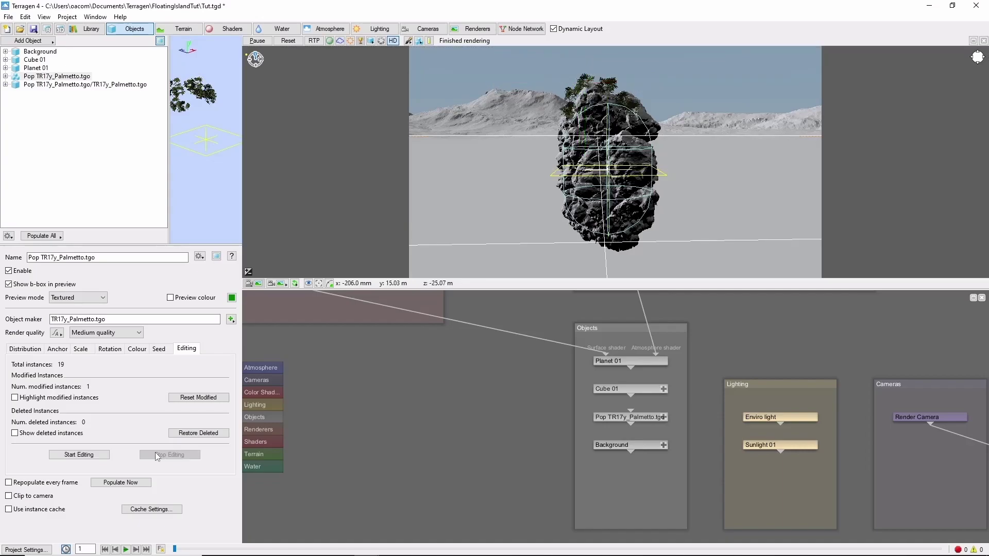